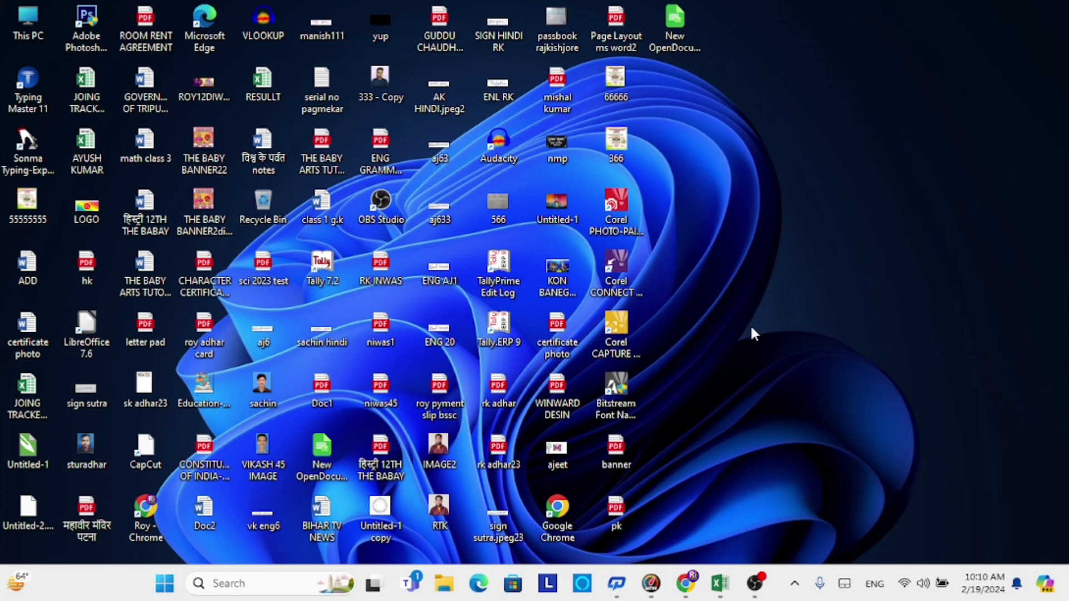
# Step: Launch Word by running winword from the Run prompt to get a blank Document1
pyautogui.press('super+r')
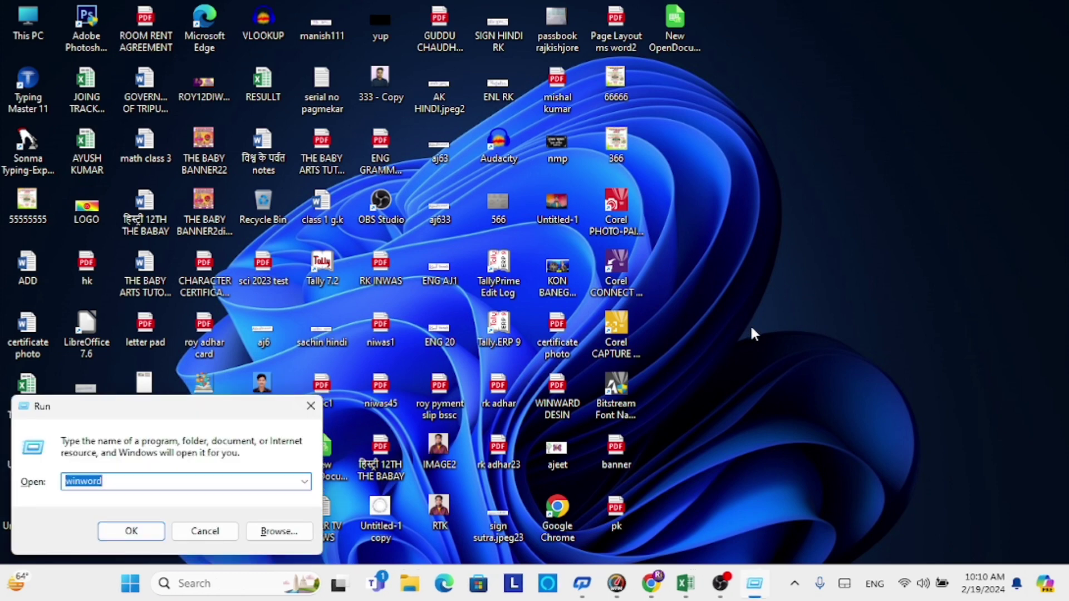
pyautogui.press('Return')
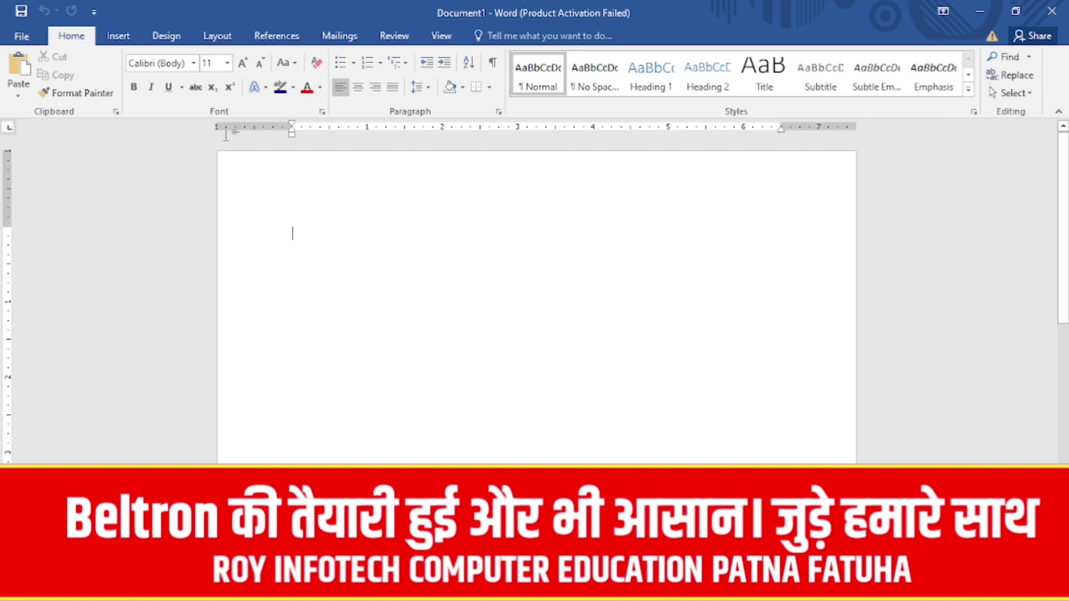
# Step: Dismiss the activation wizard, glance at Backstage, and return to the empty Document1
pyautogui.click(686, 442)
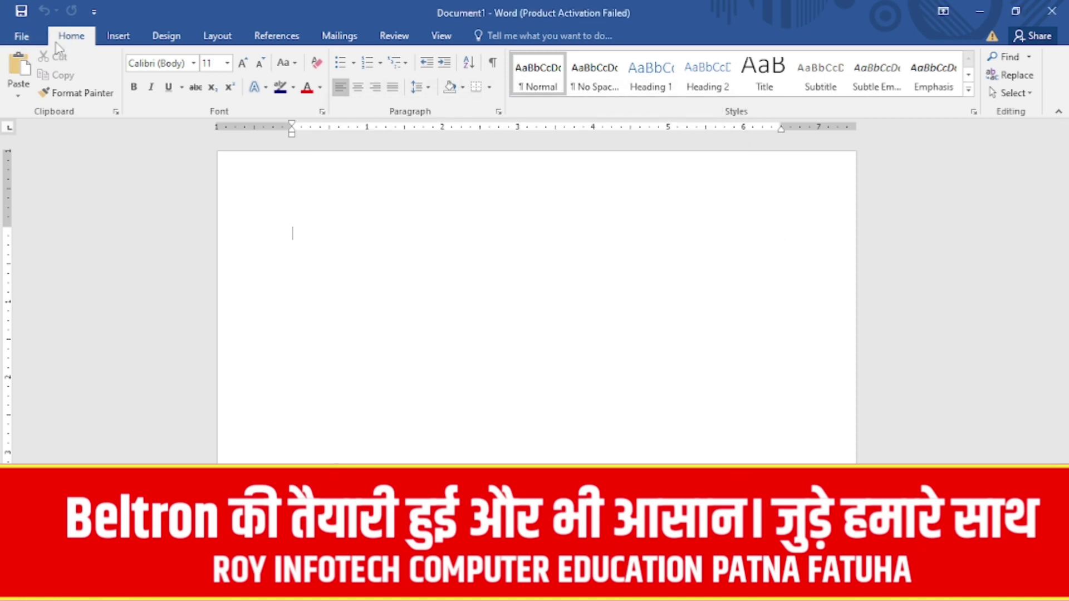
pyautogui.click(21, 36)
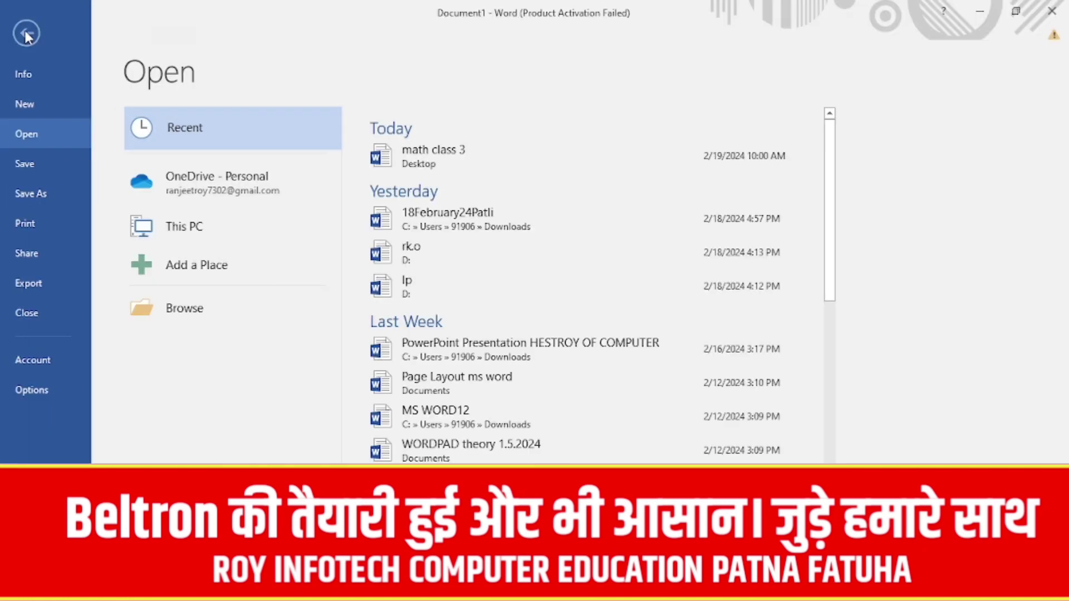
pyautogui.click(25, 31)
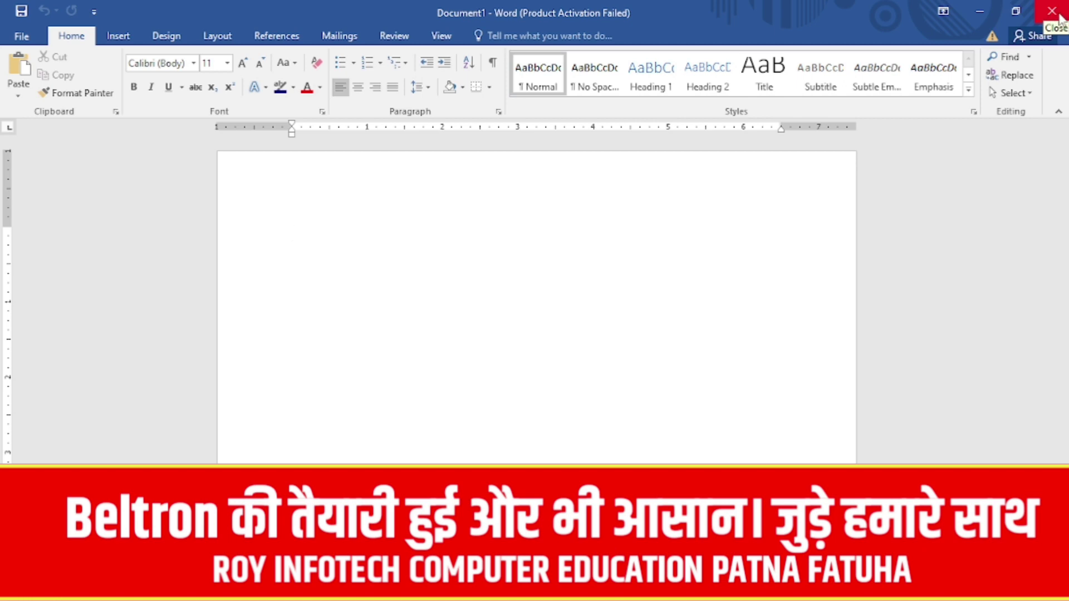
pyautogui.click(1016, 11)
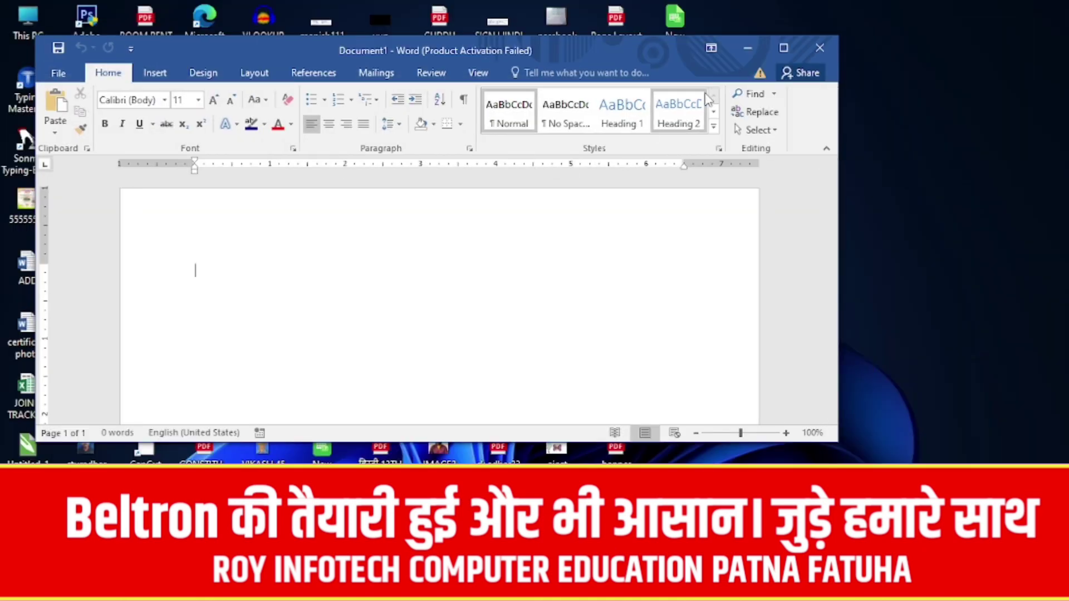
pyautogui.click(782, 48)
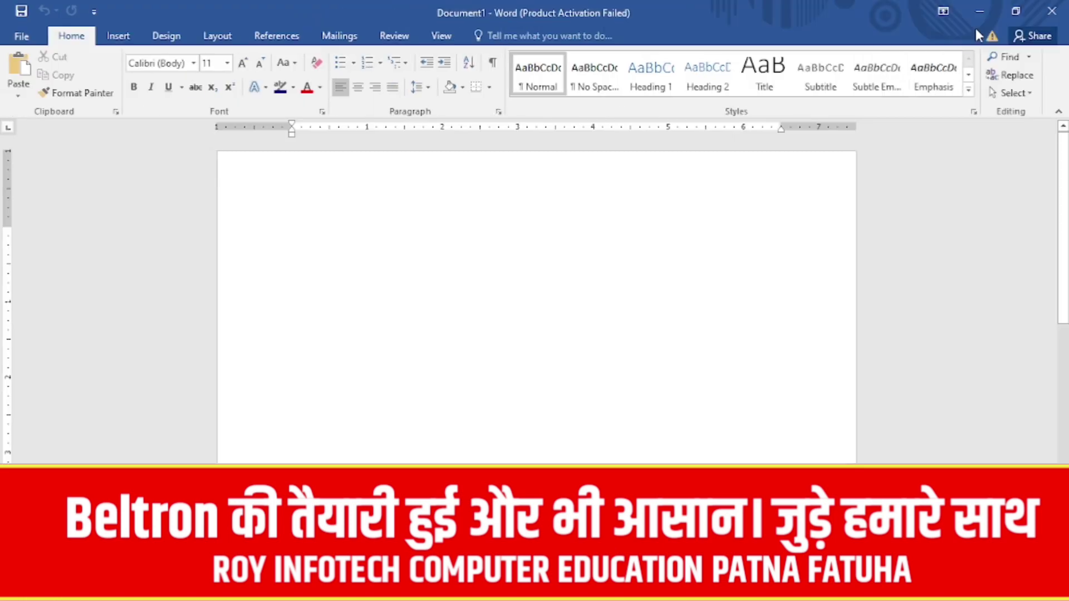
pyautogui.click(977, 10)
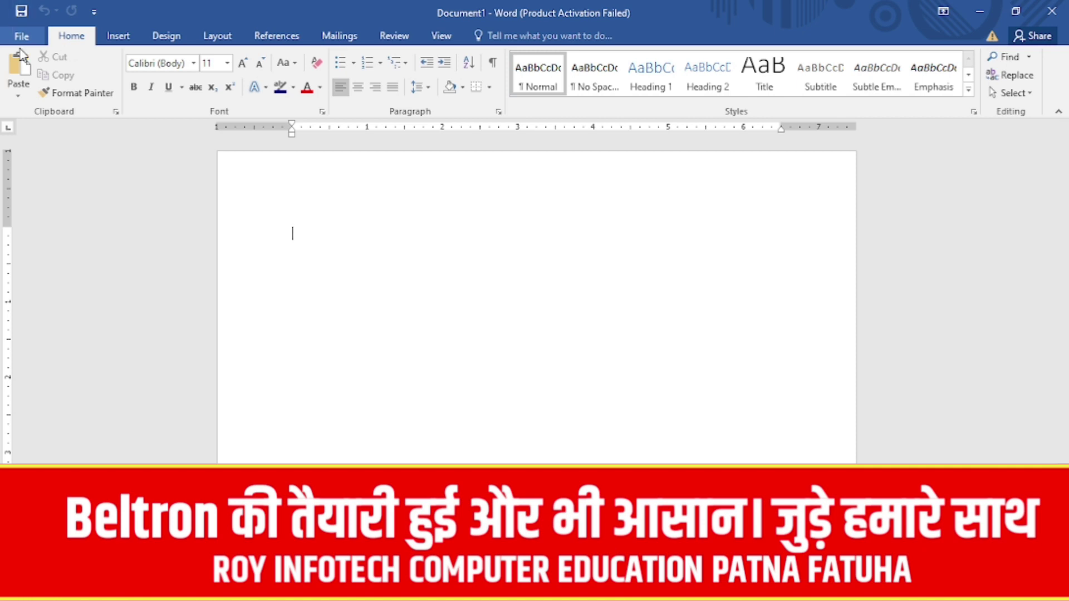
pyautogui.press('super+plus')
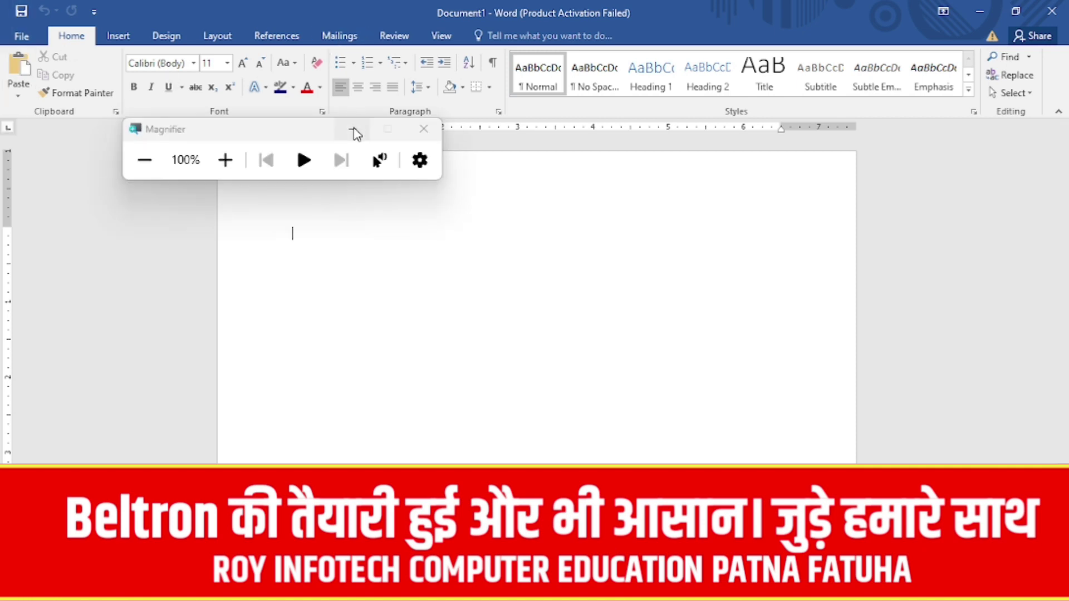
pyautogui.click(354, 132)
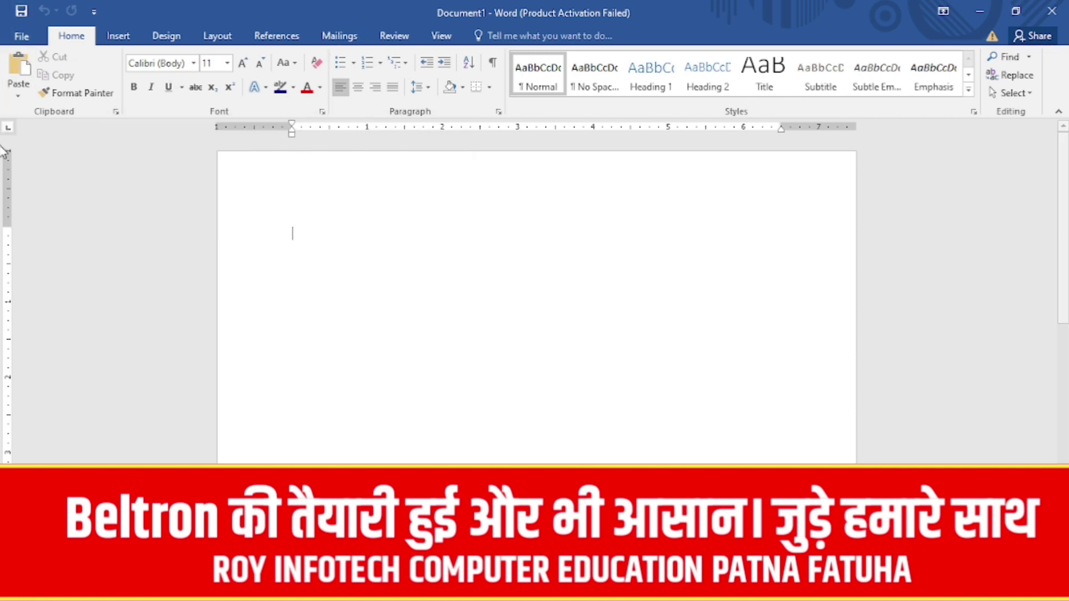
pyautogui.click(34, 39)
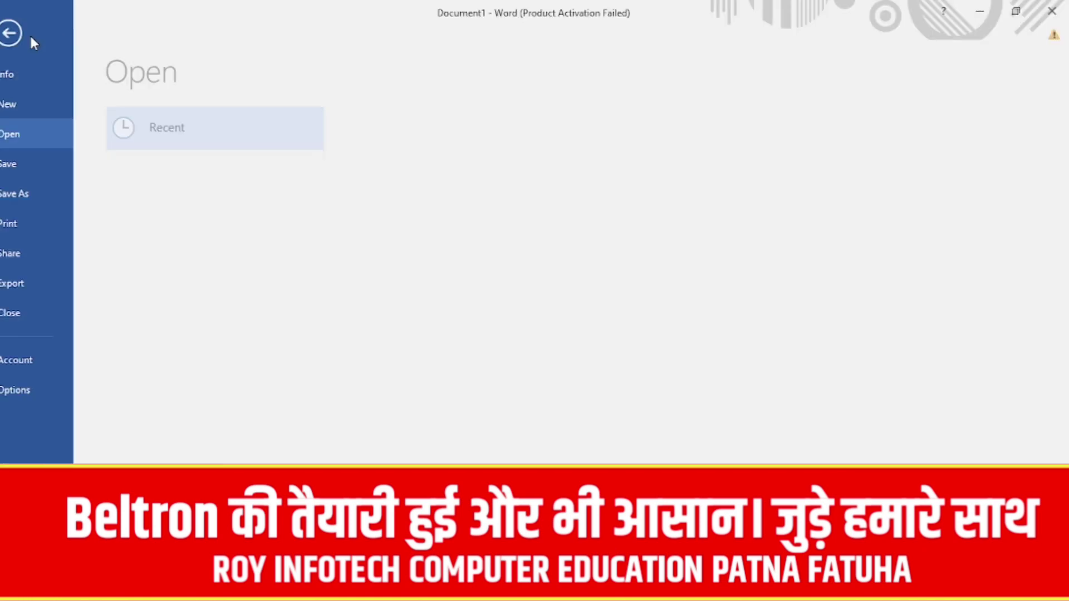
pyautogui.click(31, 34)
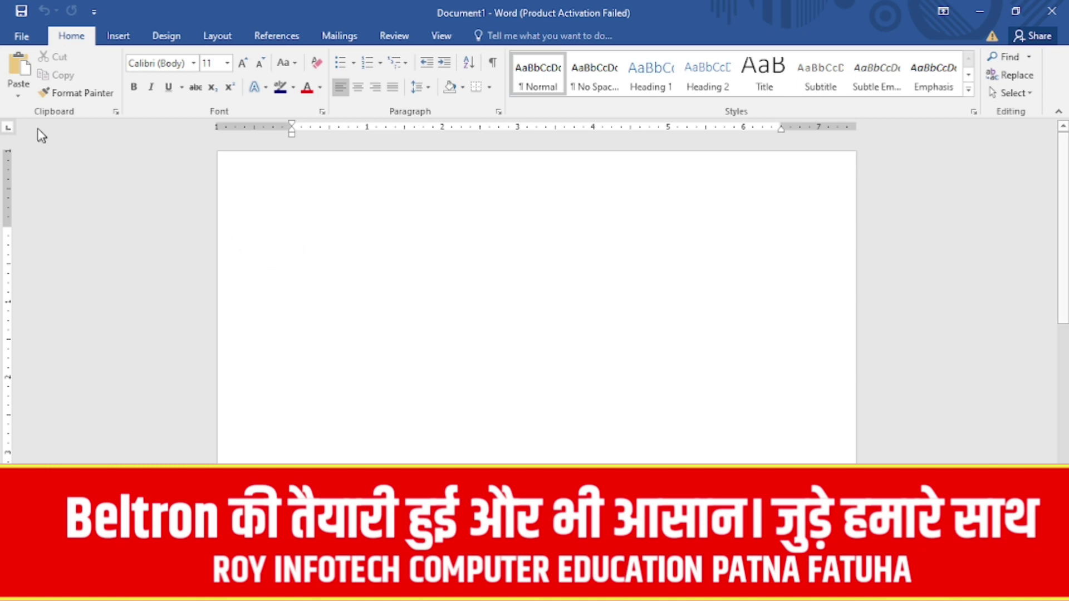
# Step: Show Document1's Info page in Backstage, listing 1 page and 0 words
pyautogui.click(22, 37)
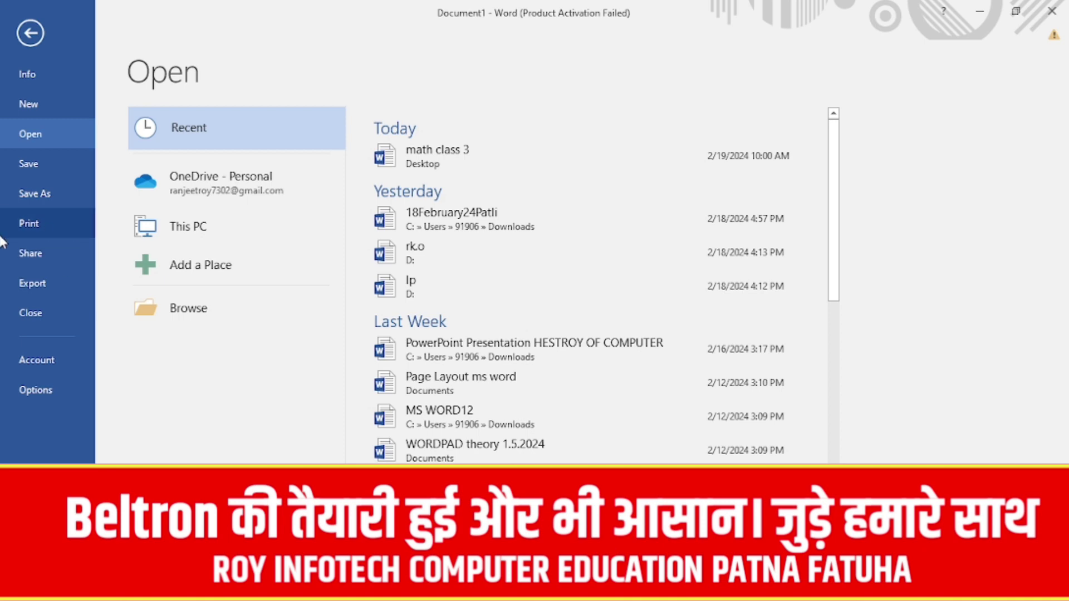
pyautogui.click(24, 30)
pyautogui.click(22, 37)
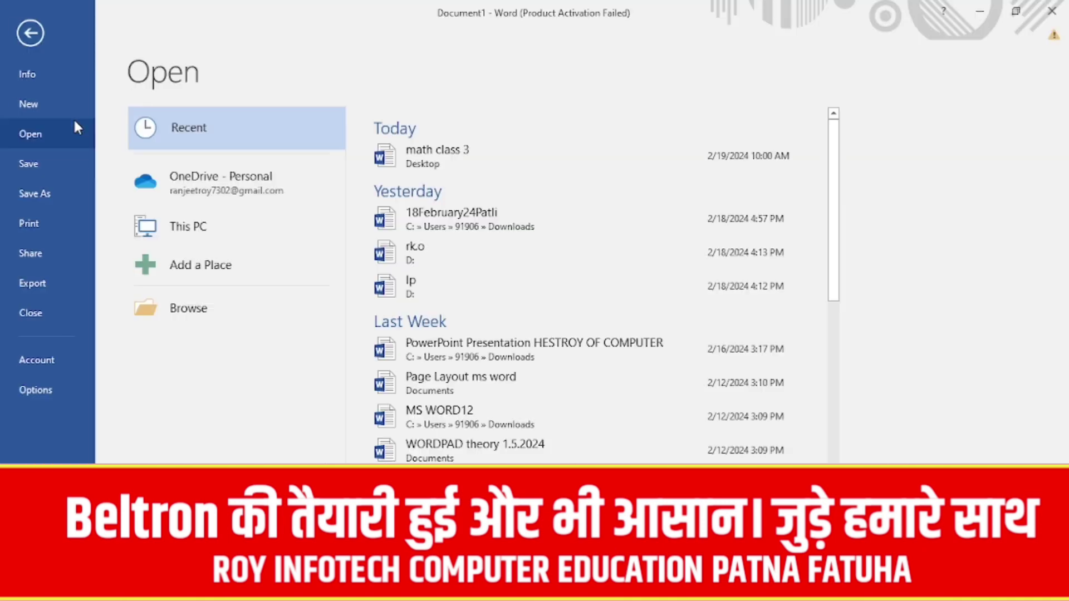
pyautogui.click(35, 76)
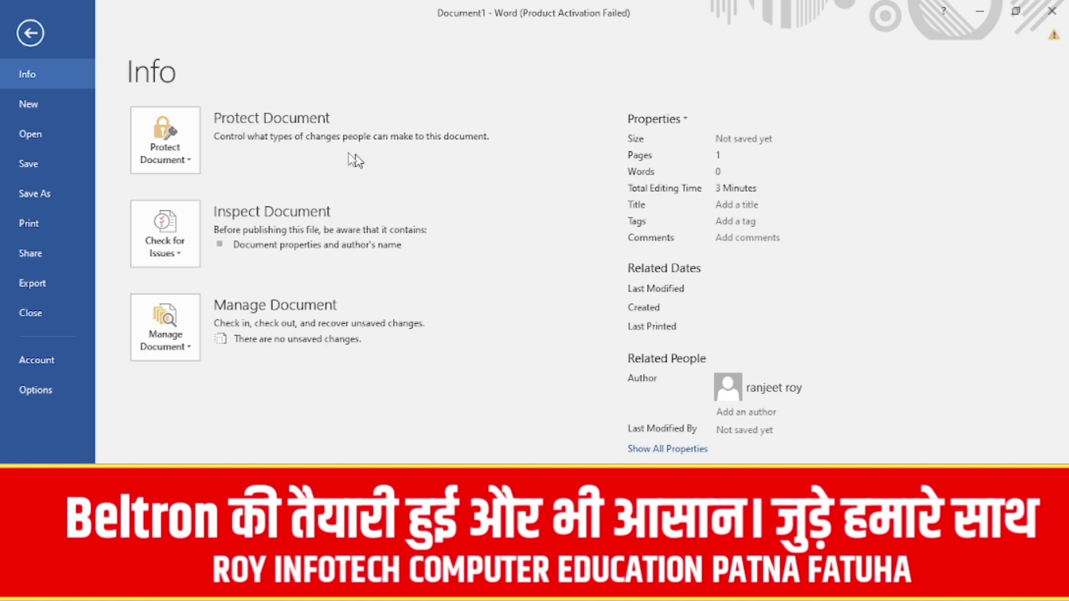
# Step: Create a new blank Document2 from the New page and return to its empty page
pyautogui.click(31, 103)
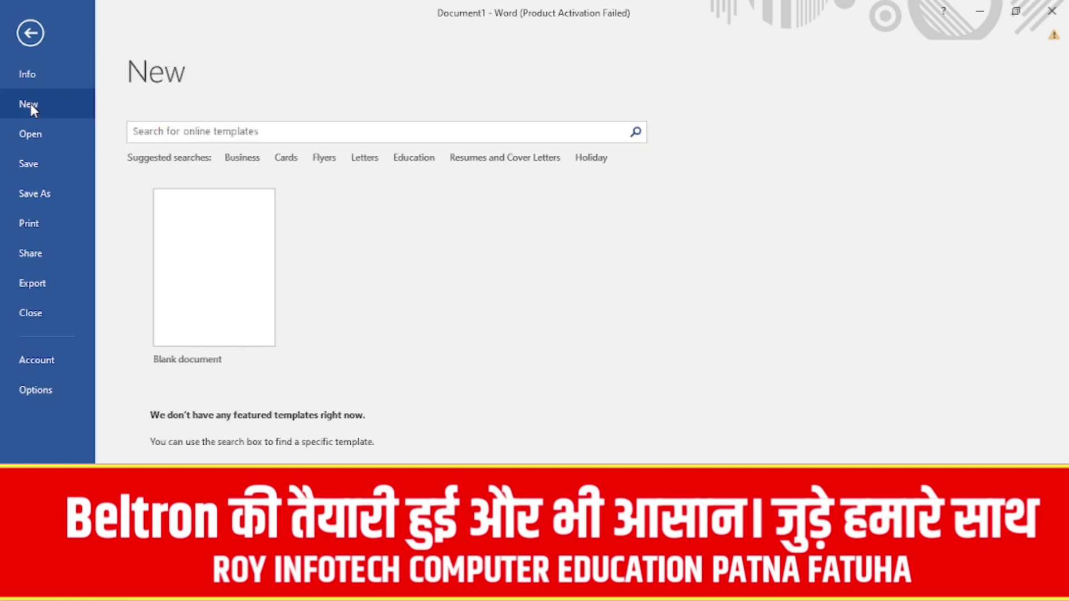
pyautogui.click(227, 284)
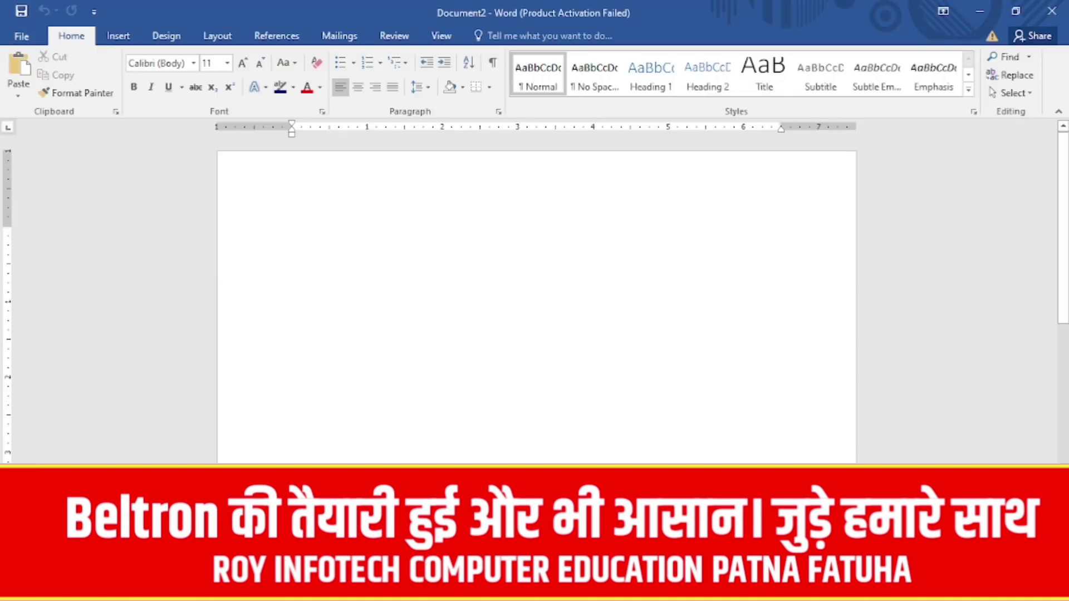
pyautogui.click(22, 35)
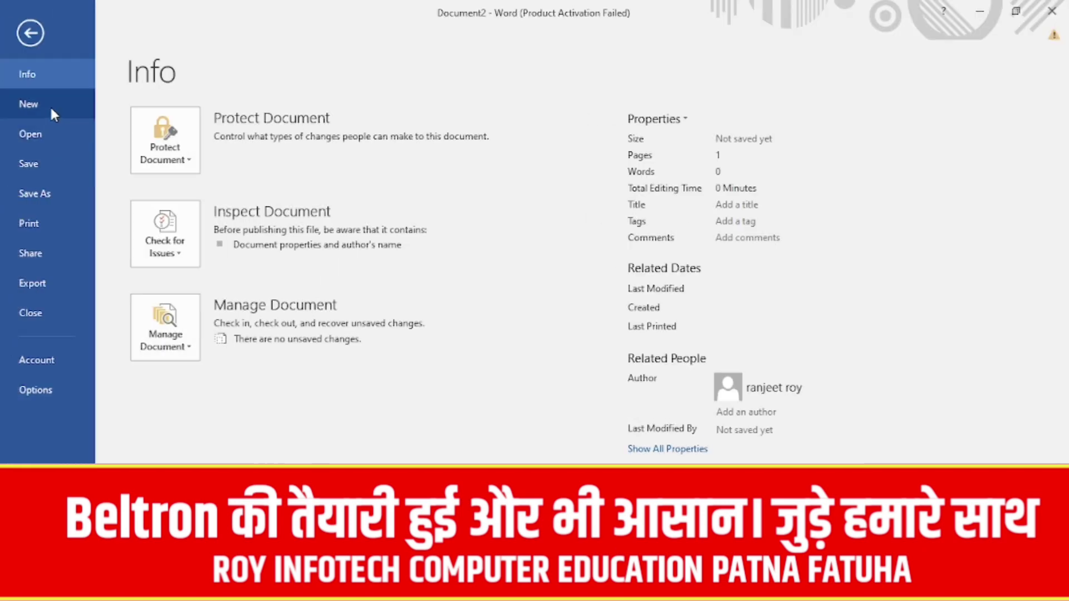
pyautogui.click(30, 33)
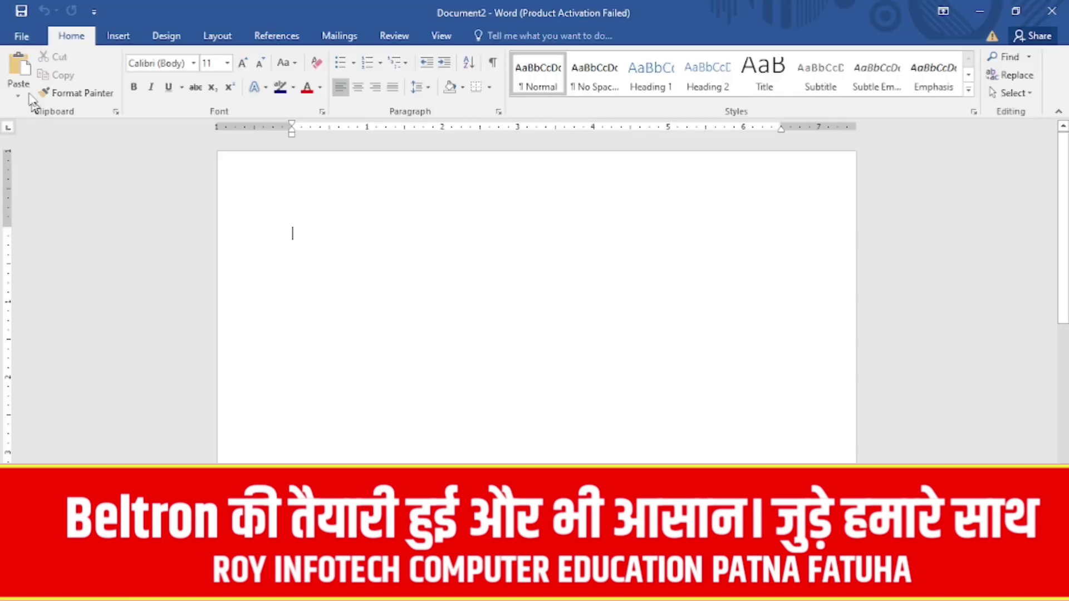
# Step: Scroll through the Recent documents list on the Open page, with math class 3 on top
pyautogui.click(21, 36)
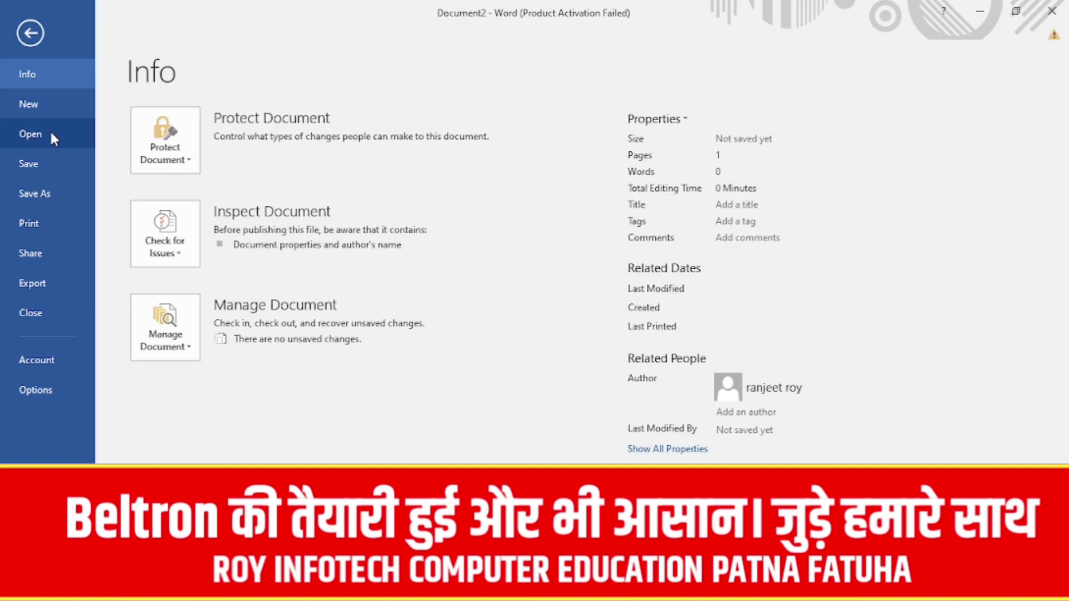
pyautogui.click(51, 134)
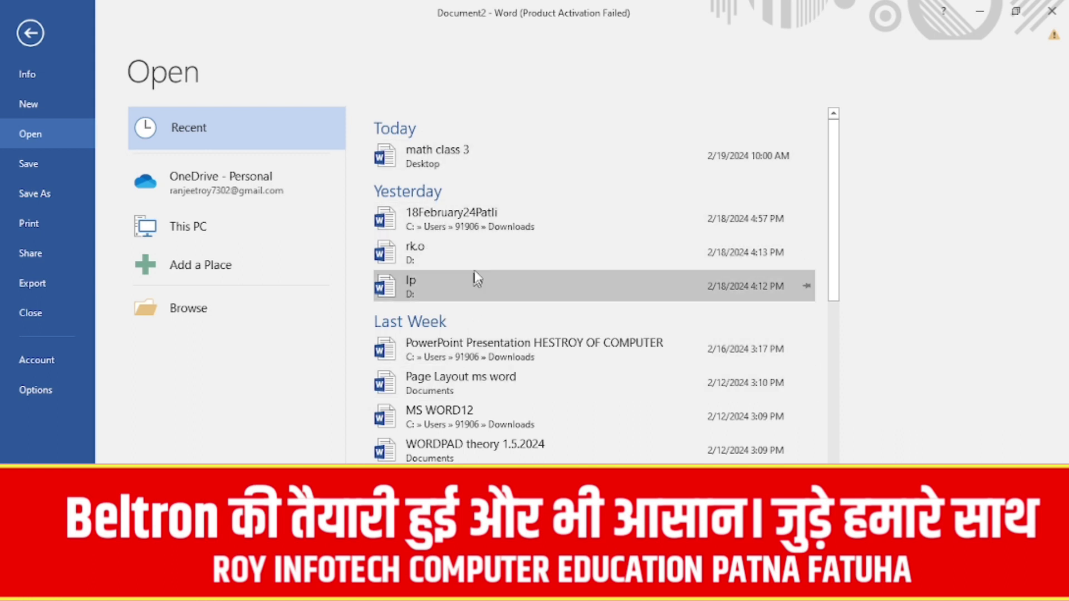
pyautogui.scroll(-1, 481, 327)
pyautogui.scroll(-1, 481, 327)
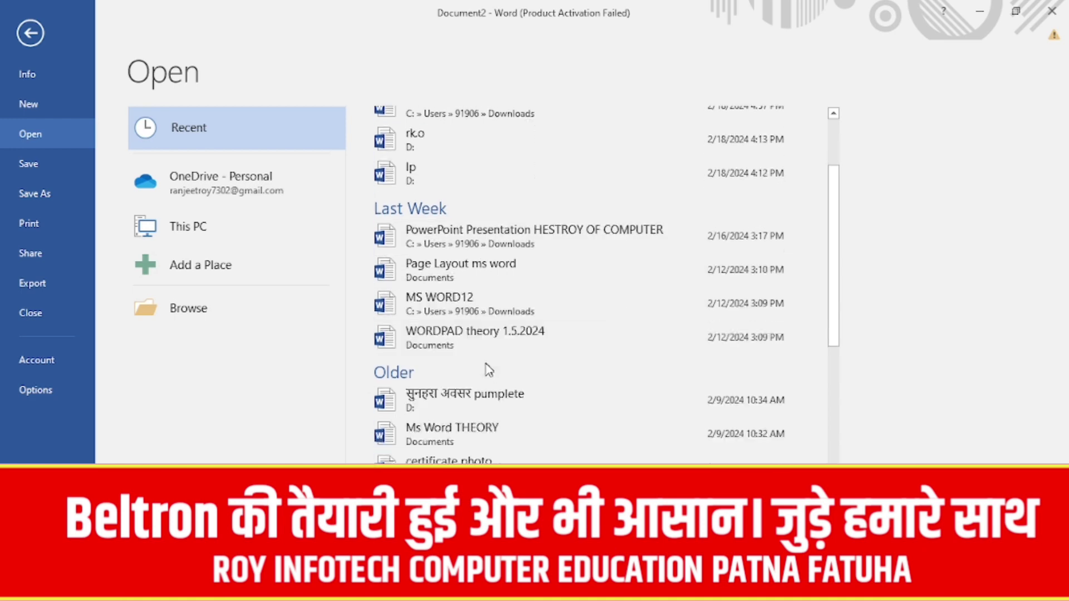
pyautogui.scroll(1, 486, 366)
pyautogui.scroll(1, 492, 322)
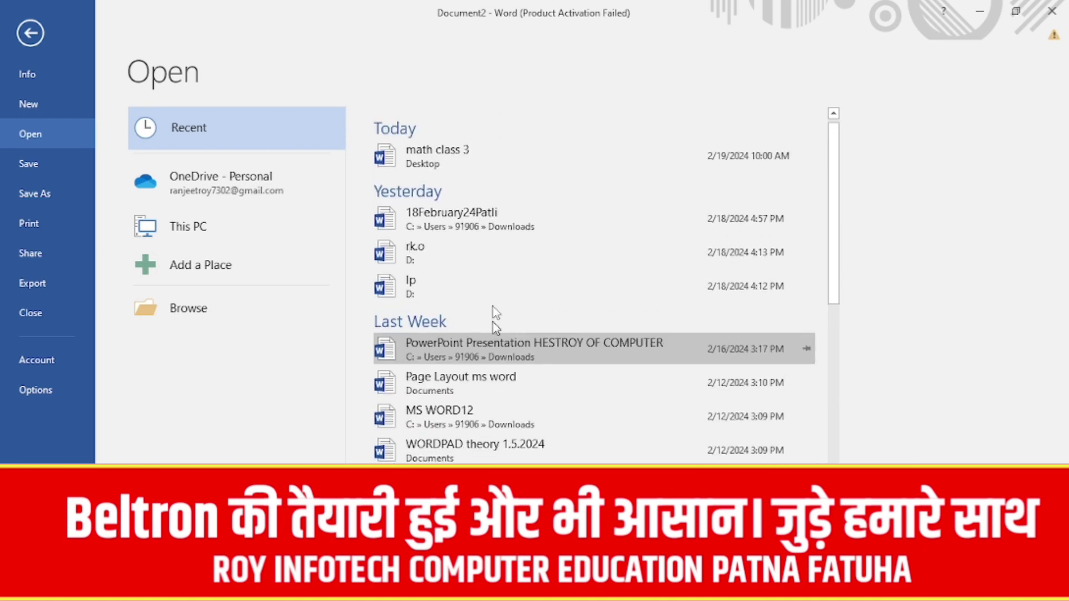
# Step: Open math class 3 from the Recent list and scroll through the quiz
pyautogui.click(474, 152)
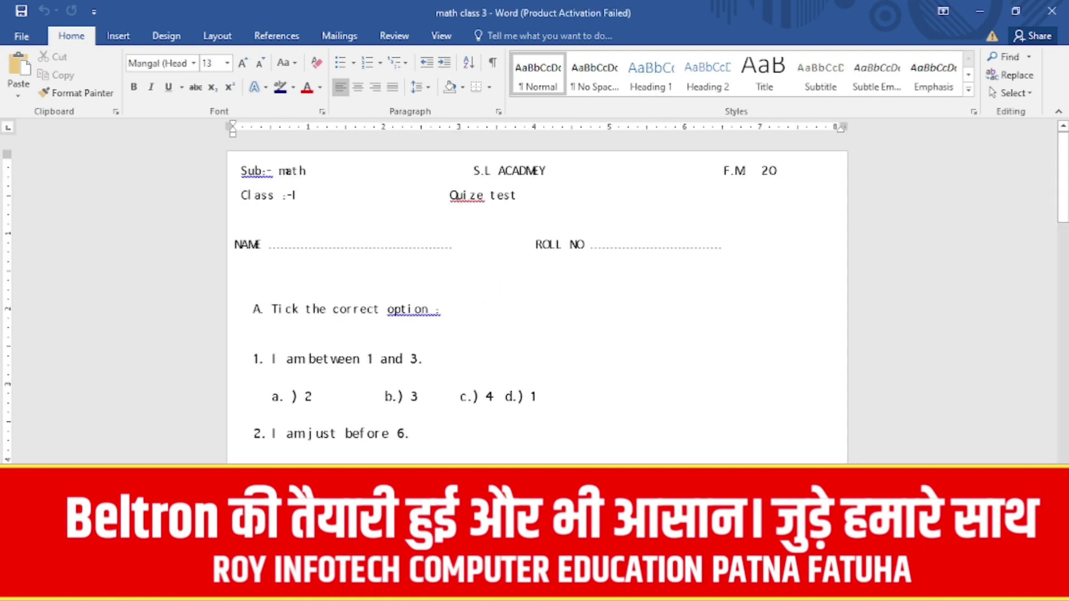
pyautogui.scroll(-3, 495, 403)
pyautogui.scroll(-1, 484, 412)
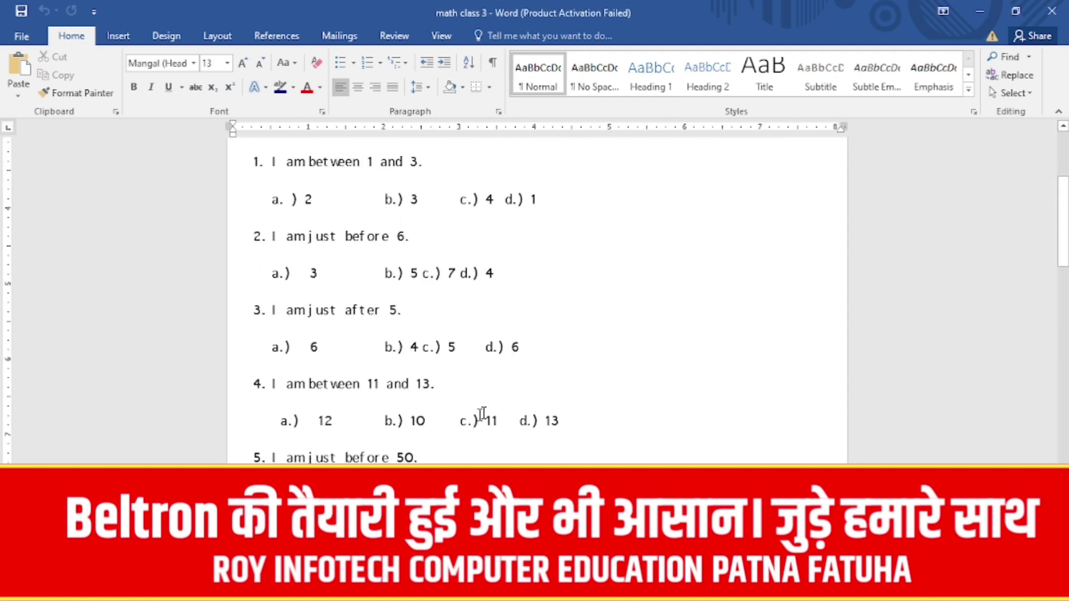
pyautogui.scroll(-3, 482, 413)
# Step: Revisit the recent files list, then close the math class 3 window
pyautogui.click(22, 36)
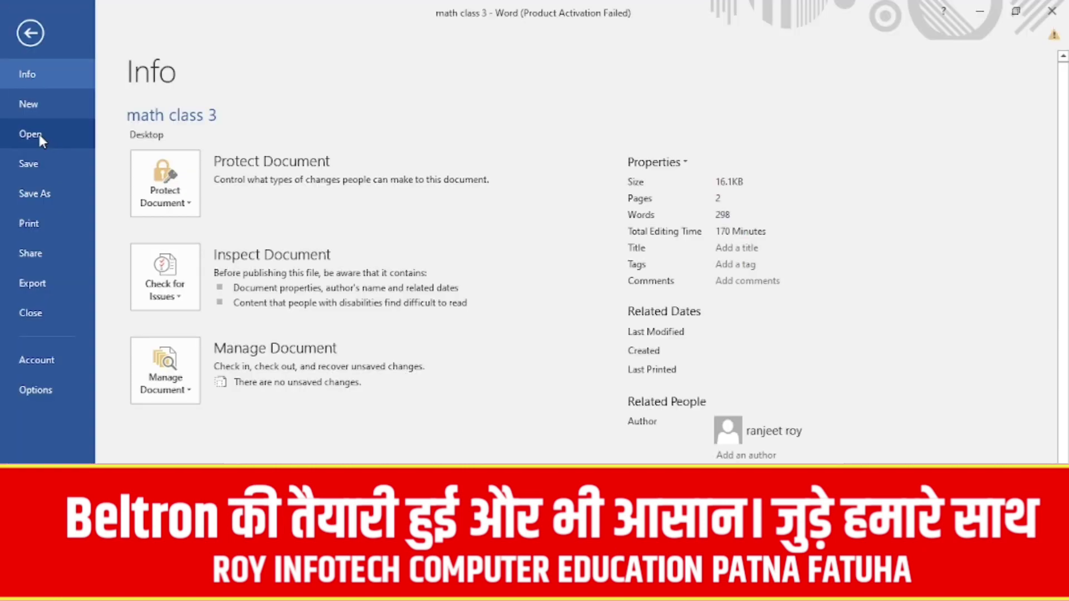
pyautogui.click(39, 134)
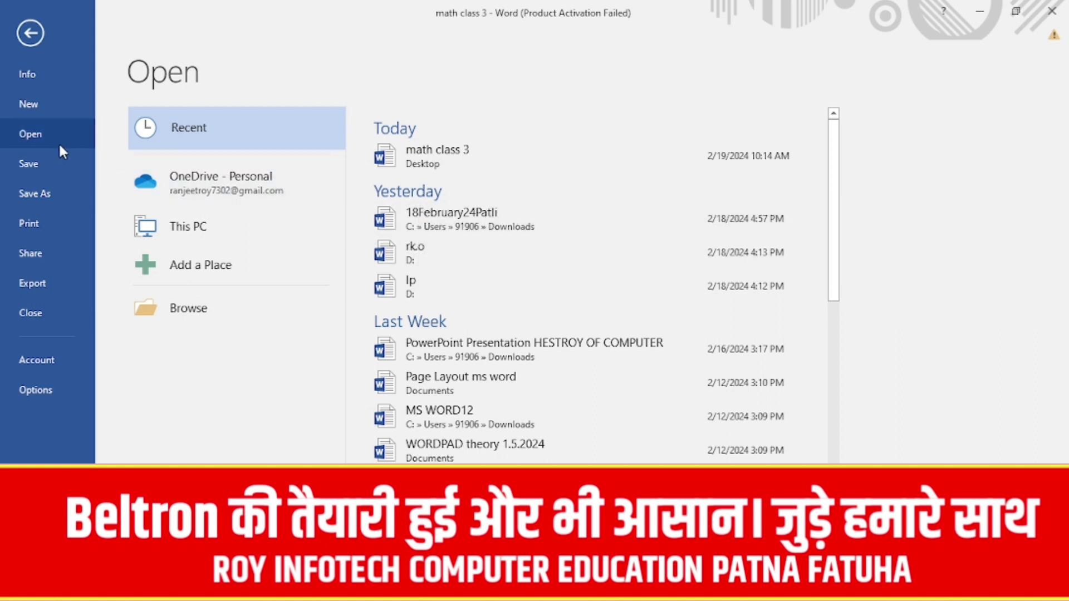
pyautogui.click(52, 162)
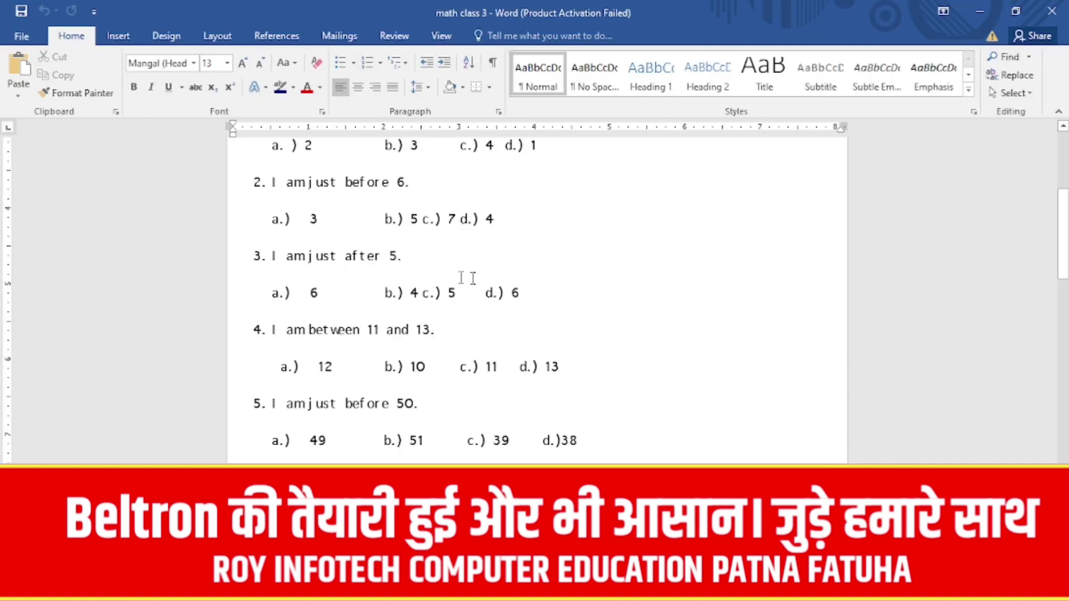
pyautogui.click(1064, 4)
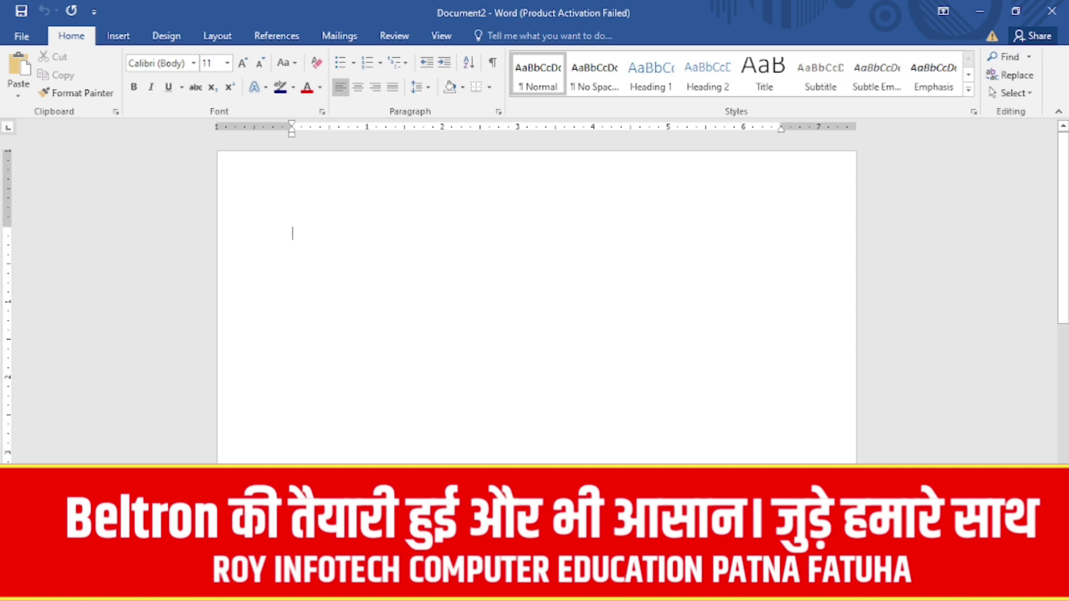
# Step: Enter =rand() to generate sample paragraphs about video, themes and styles
pyautogui.write('=rand(')
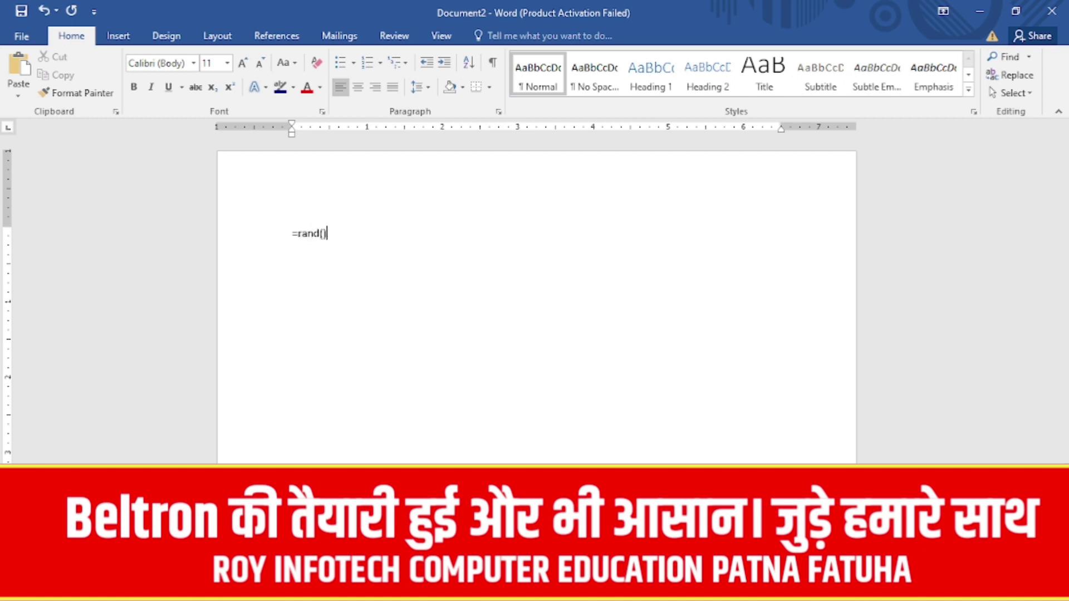
pyautogui.press('Return')
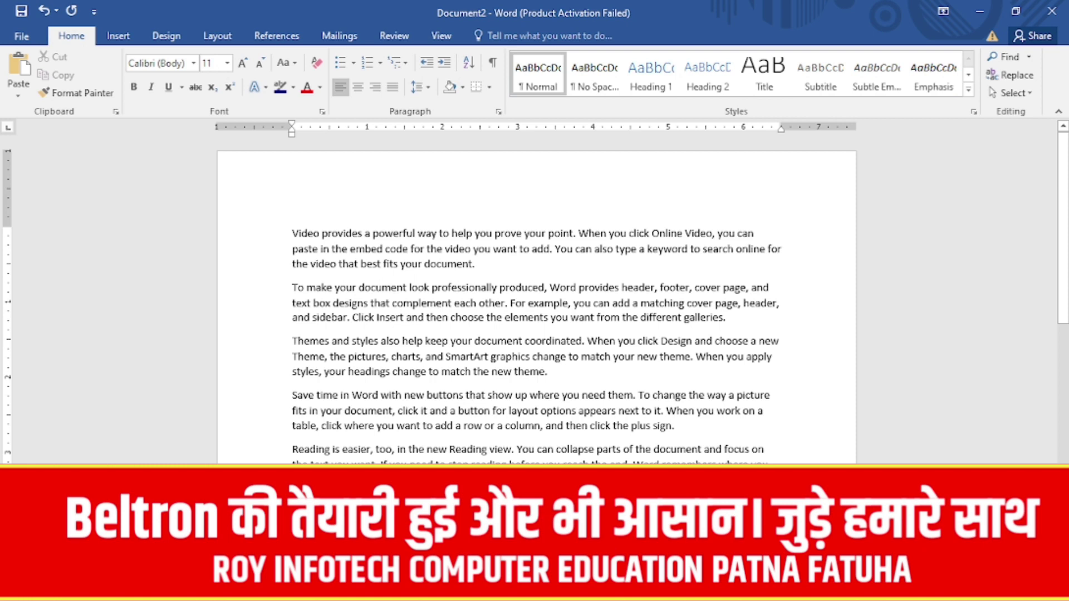
# Step: Save the sample-text document as 96 on drive D: through Save As > Browse
pyautogui.click(14, 36)
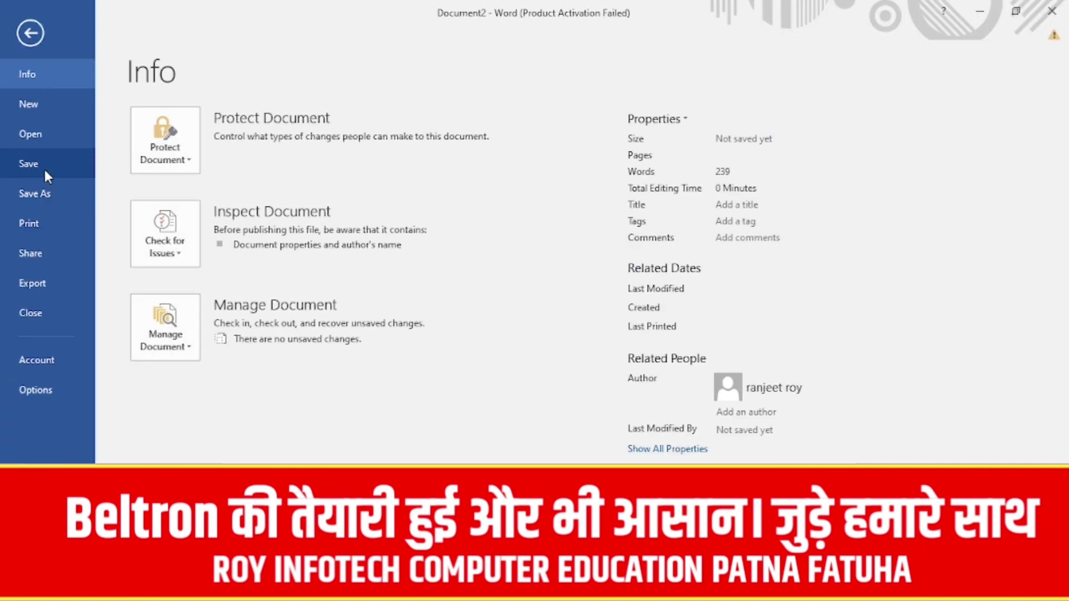
pyautogui.click(44, 167)
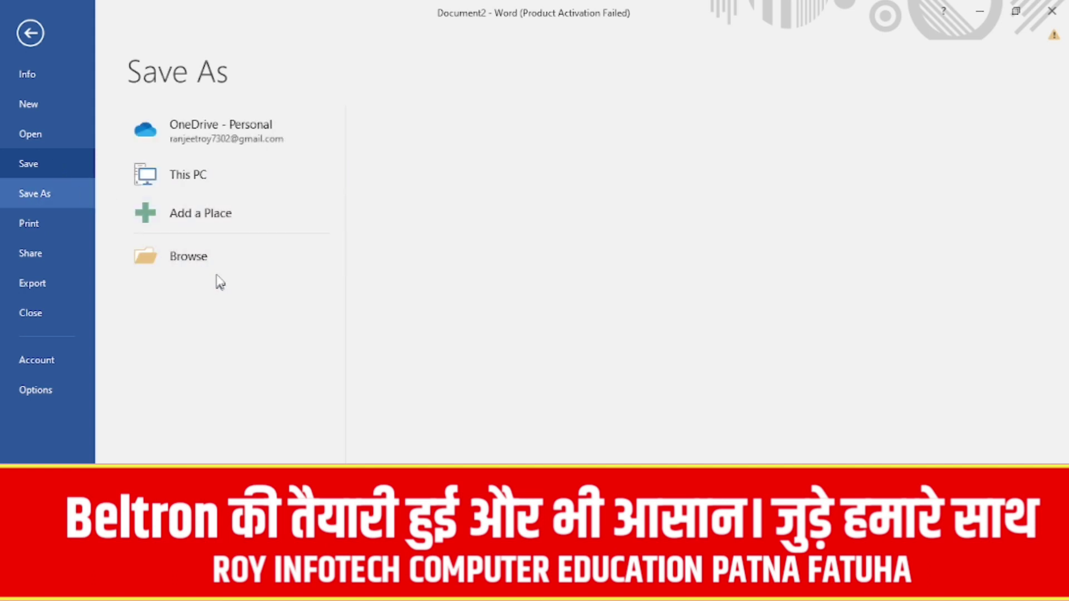
pyautogui.click(210, 258)
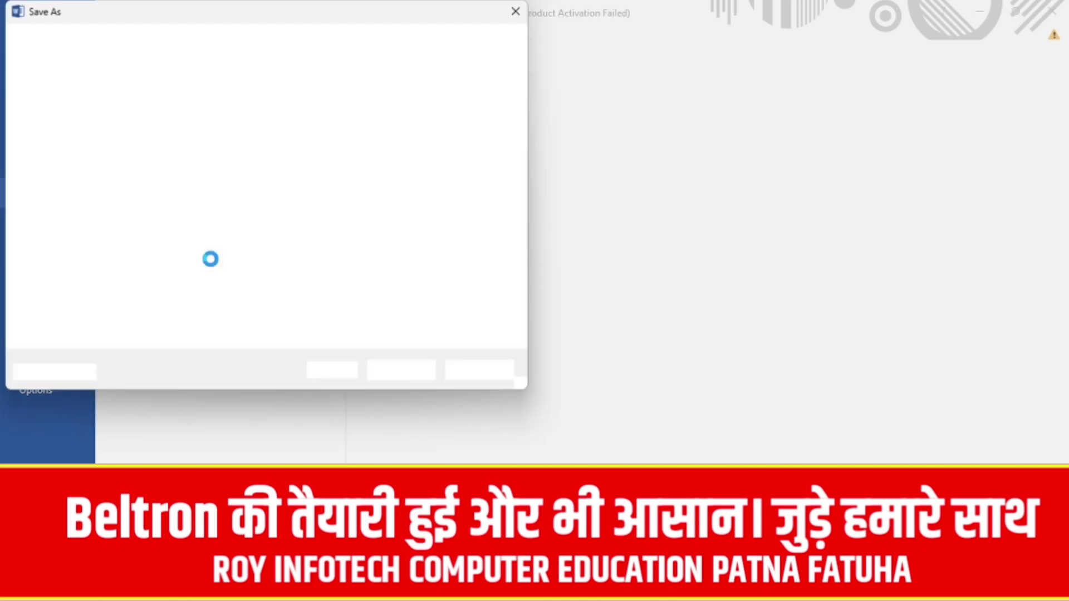
pyautogui.moveTo(327, 18); pyautogui.dragTo(440, 52)
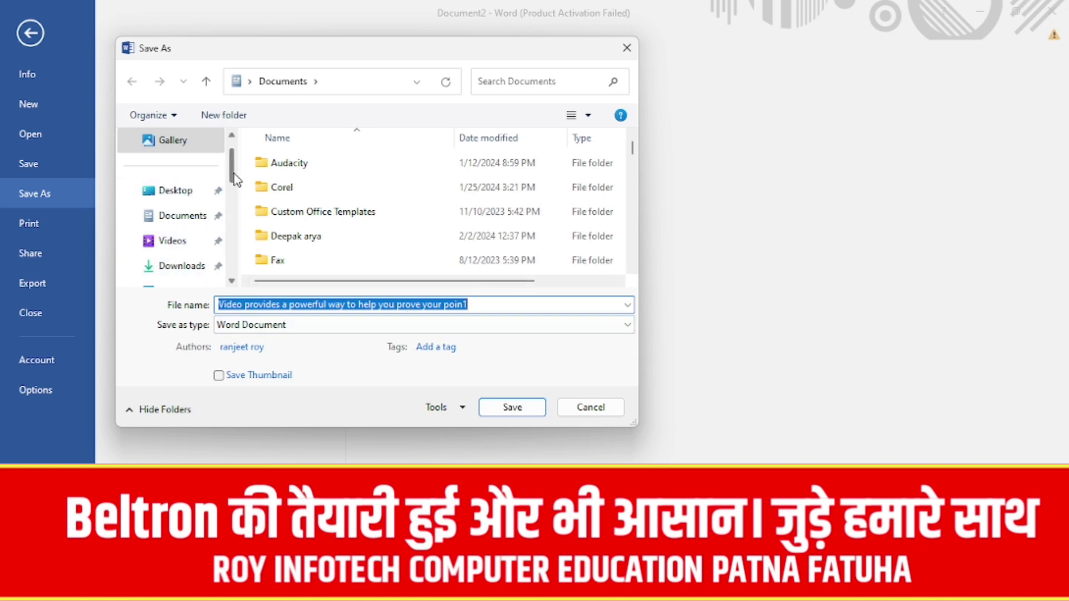
pyautogui.moveTo(234, 178); pyautogui.dragTo(236, 256)
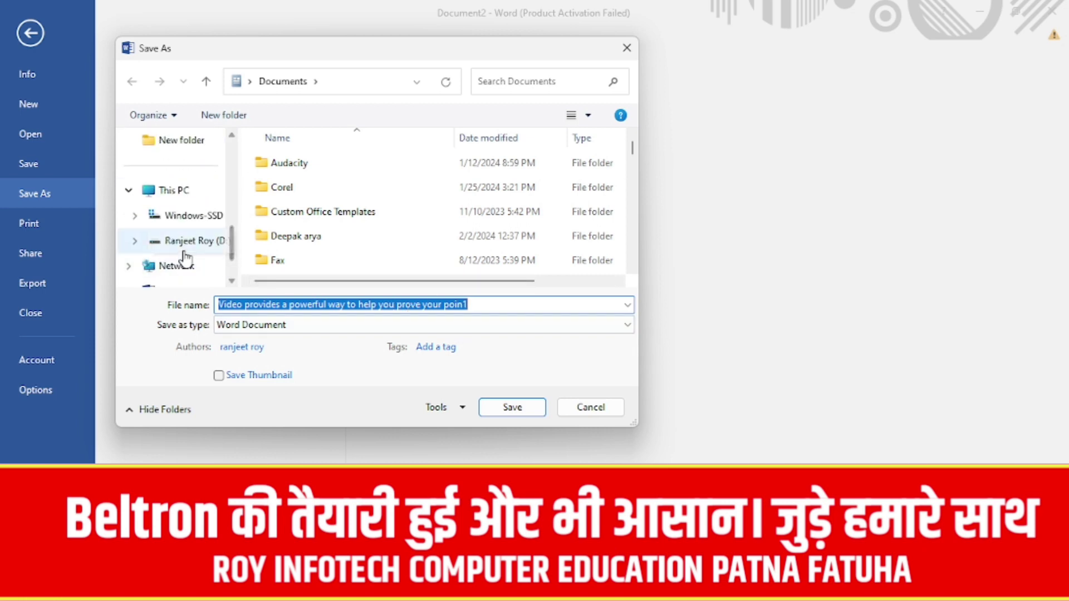
pyautogui.click(188, 241)
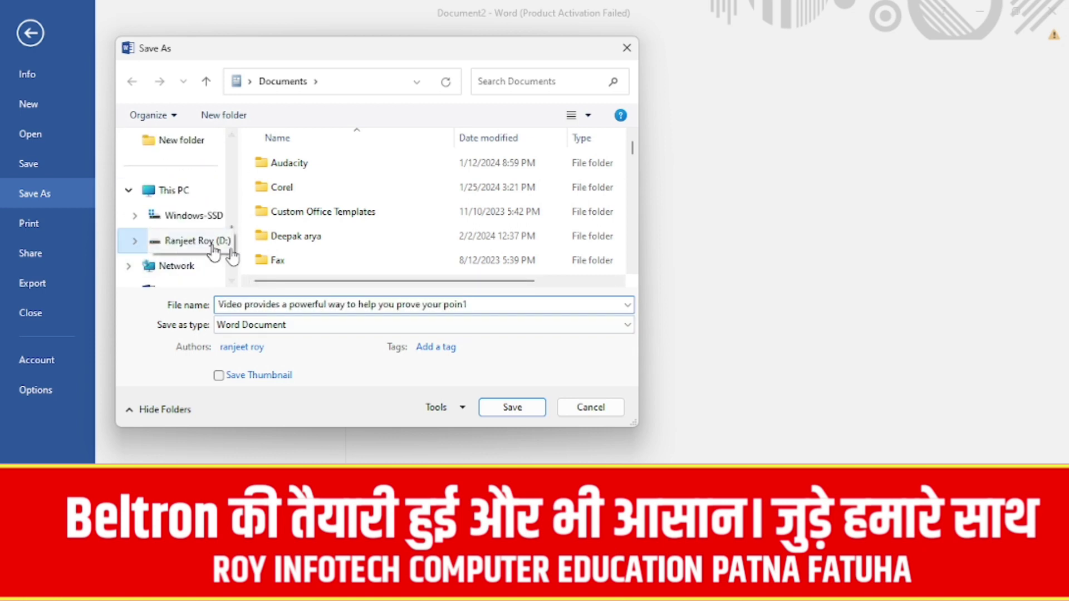
pyautogui.click(527, 309)
pyautogui.write('96')
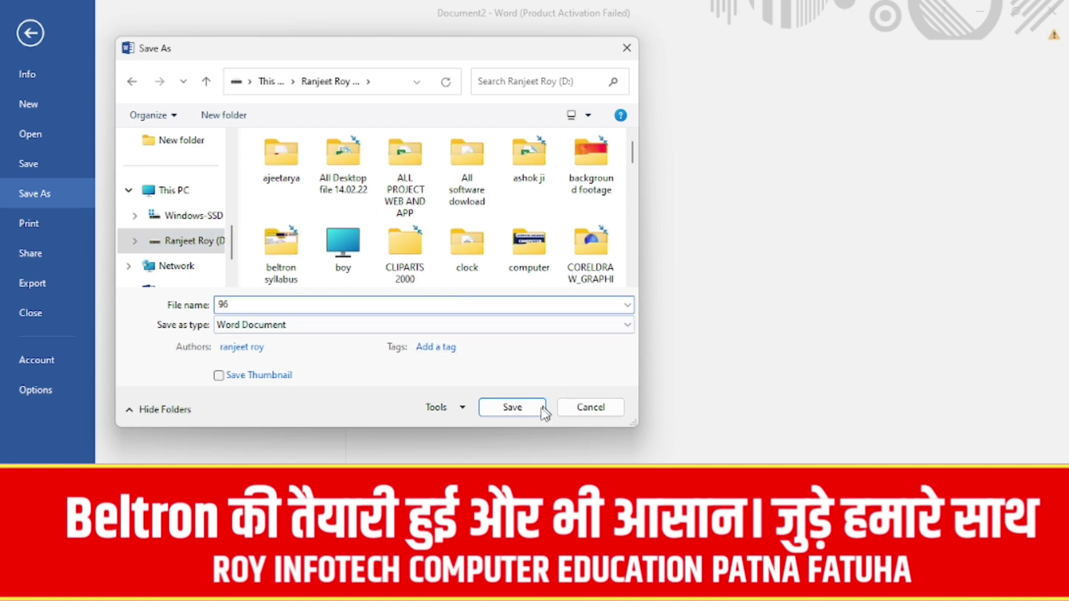
pyautogui.click(518, 409)
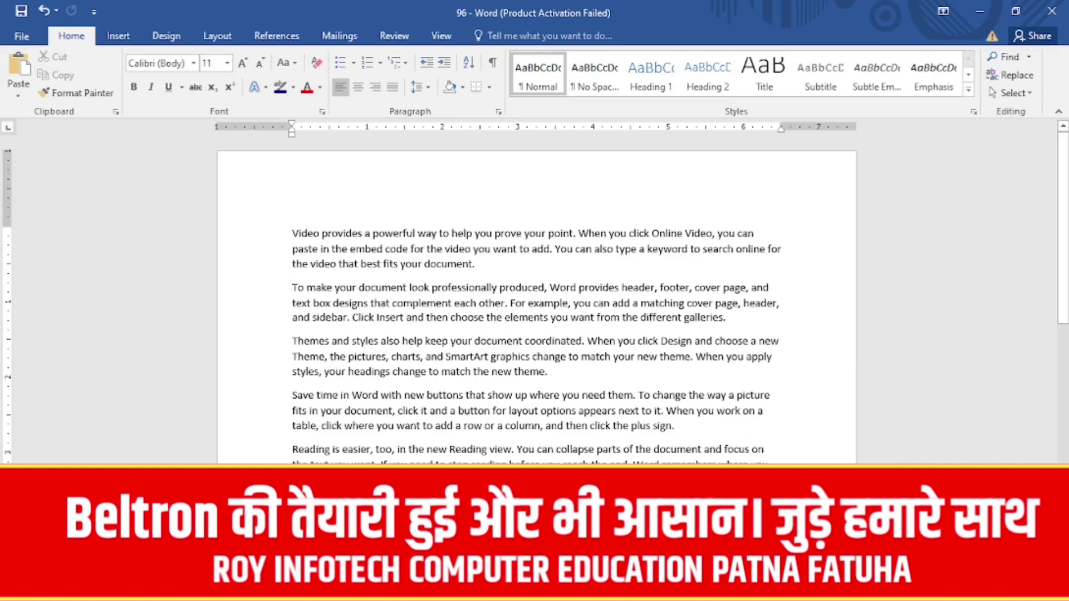
# Step: Browse drive D: in the Open dialog, select 96, then cancel back to the Recent list
pyautogui.click(22, 35)
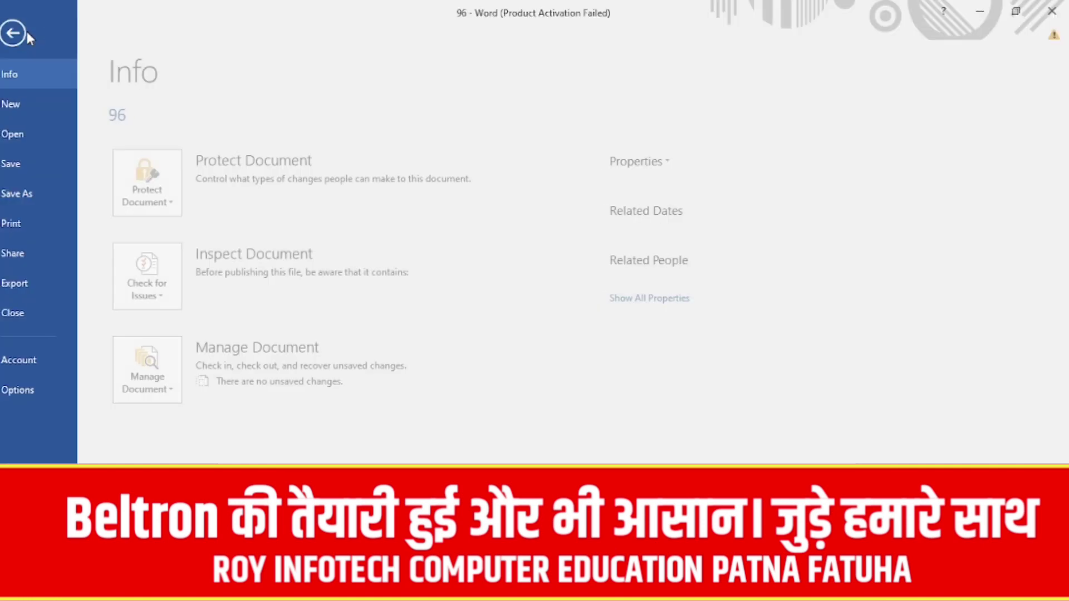
pyautogui.click(33, 138)
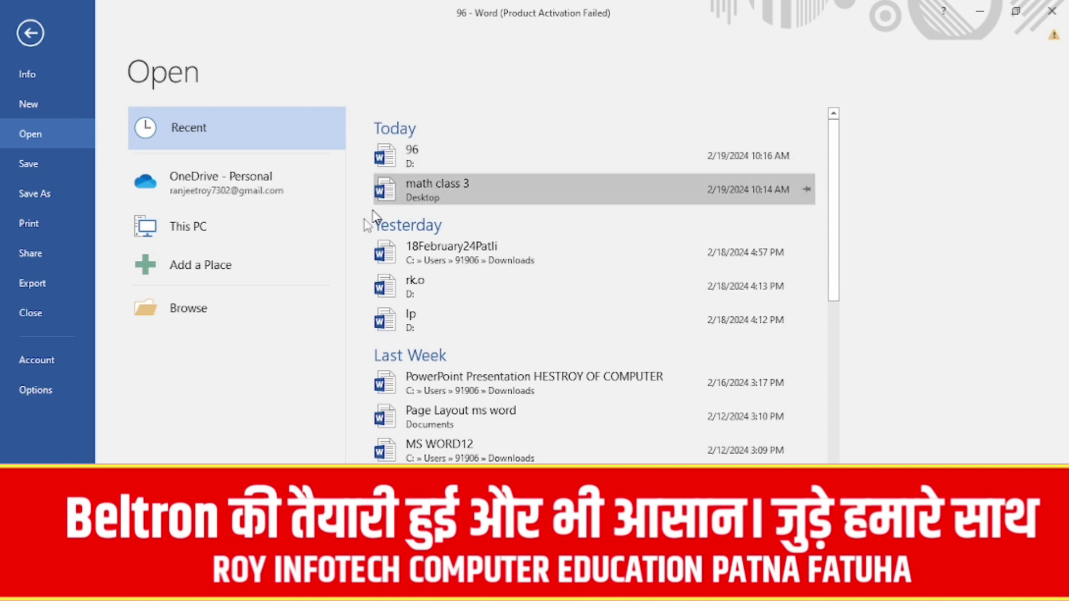
pyautogui.click(234, 310)
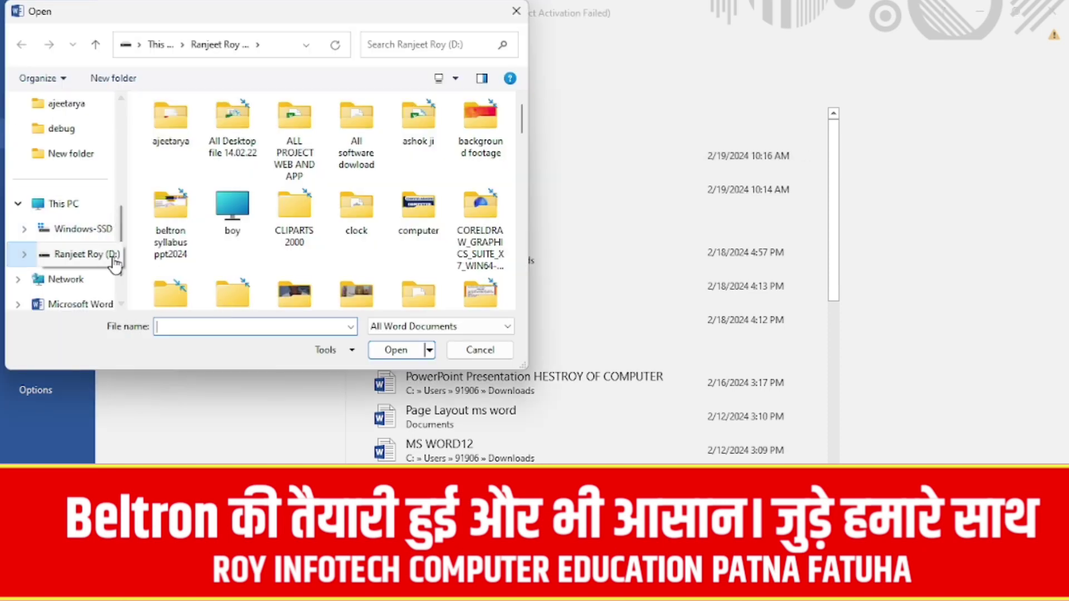
pyautogui.click(103, 255)
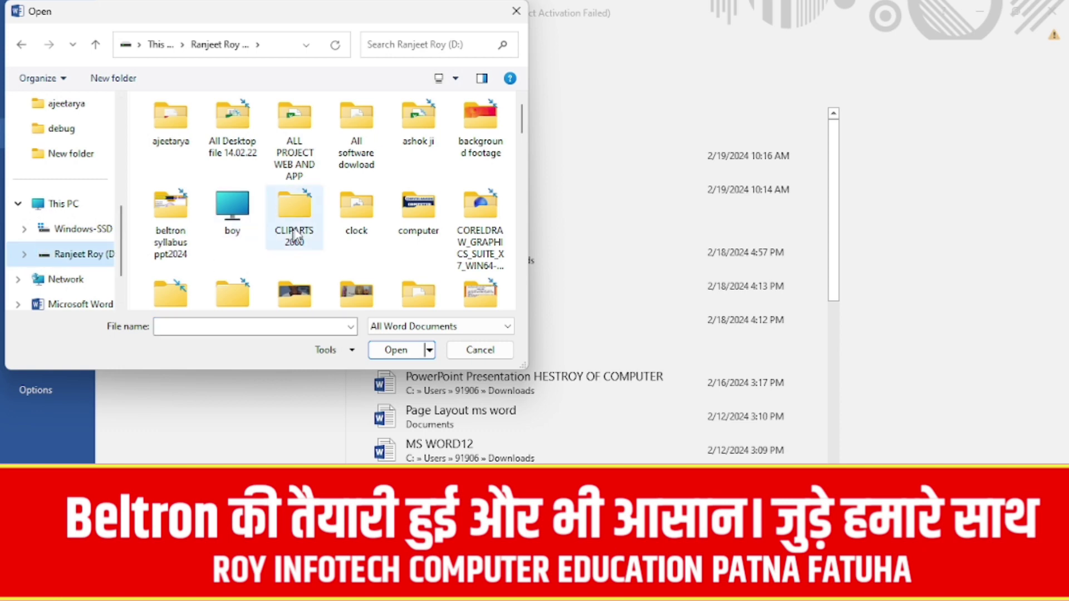
pyautogui.click(233, 217)
pyautogui.write('96')
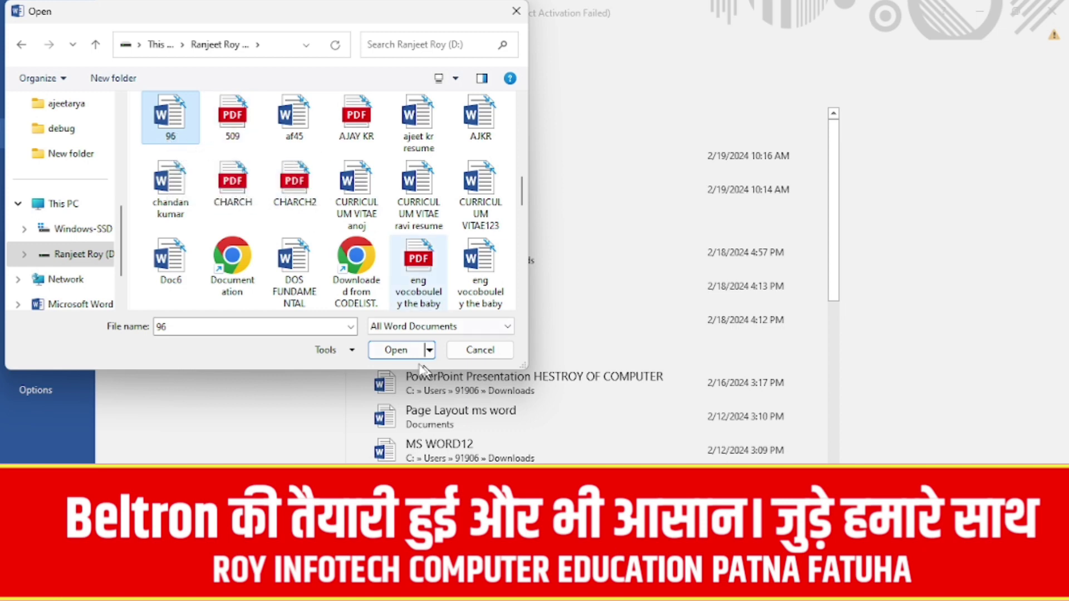
pyautogui.click(480, 350)
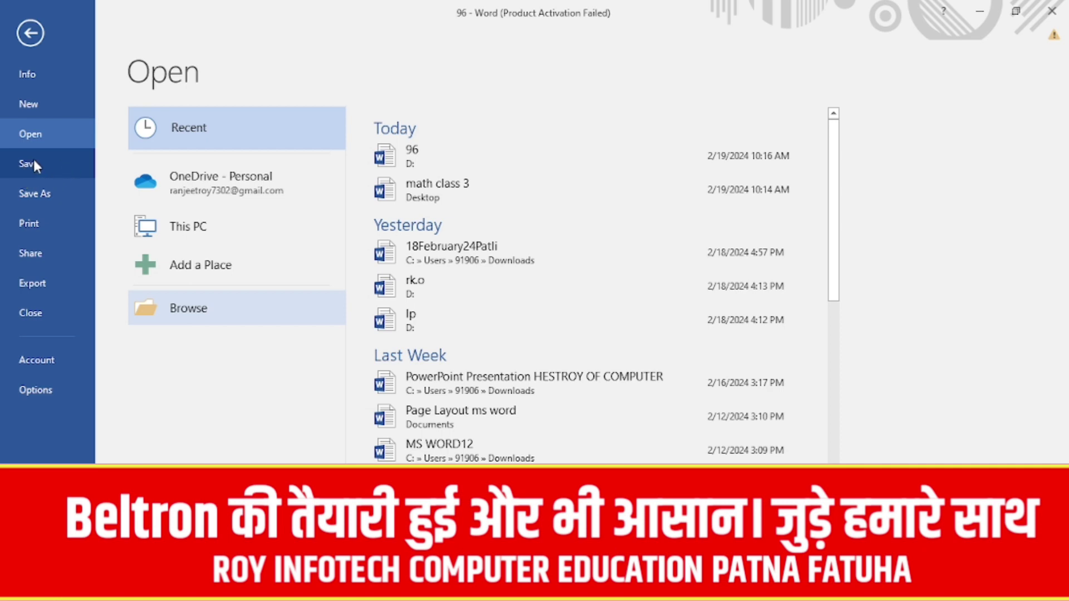
# Step: Return to the 96 document and drag-select all five sample paragraphs
pyautogui.click(32, 28)
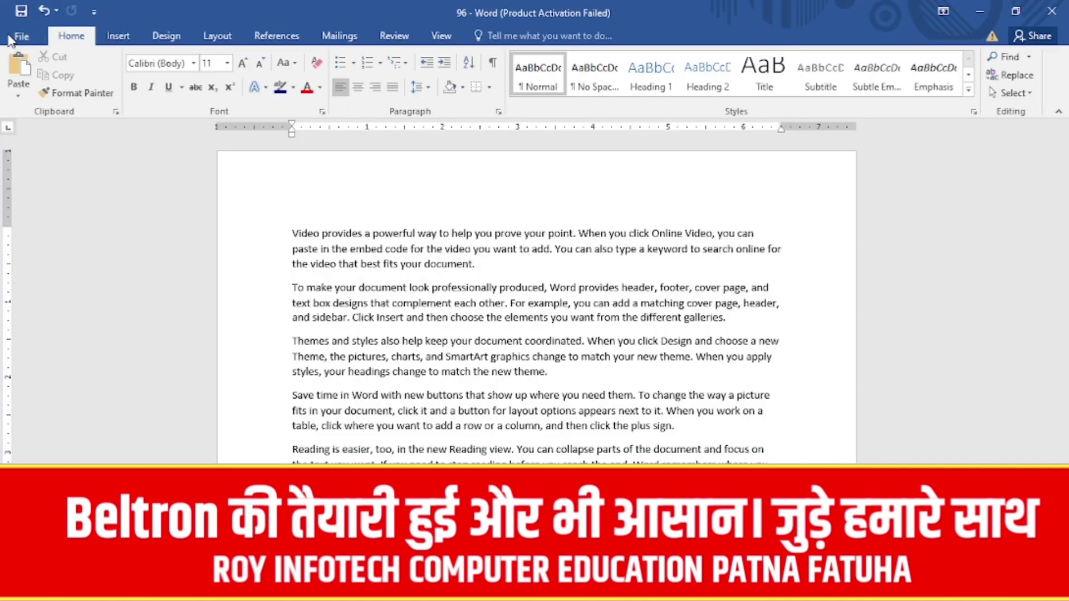
pyautogui.click(21, 35)
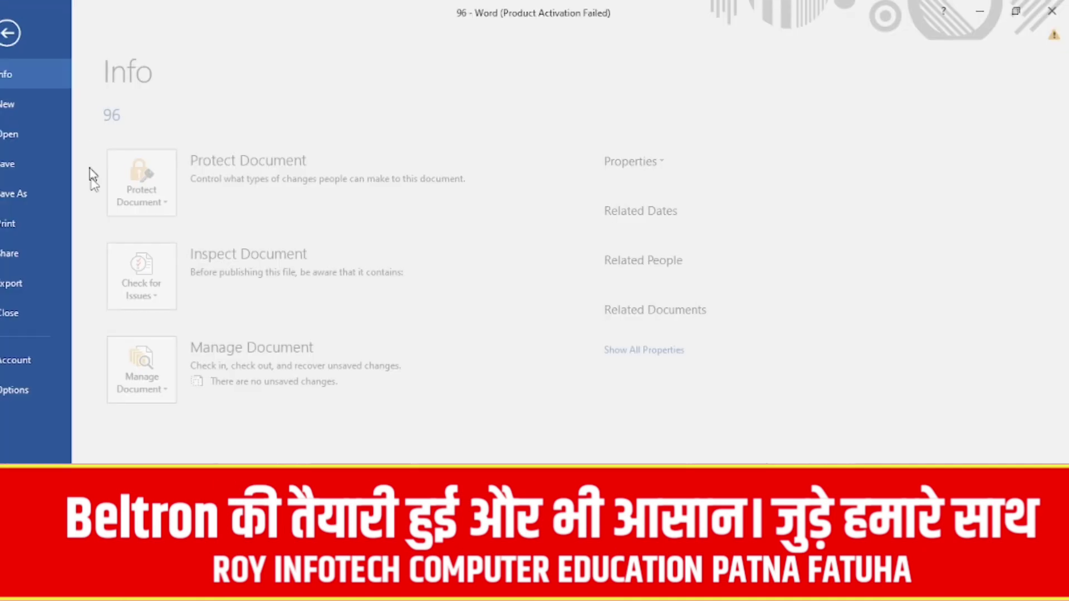
pyautogui.click(53, 197)
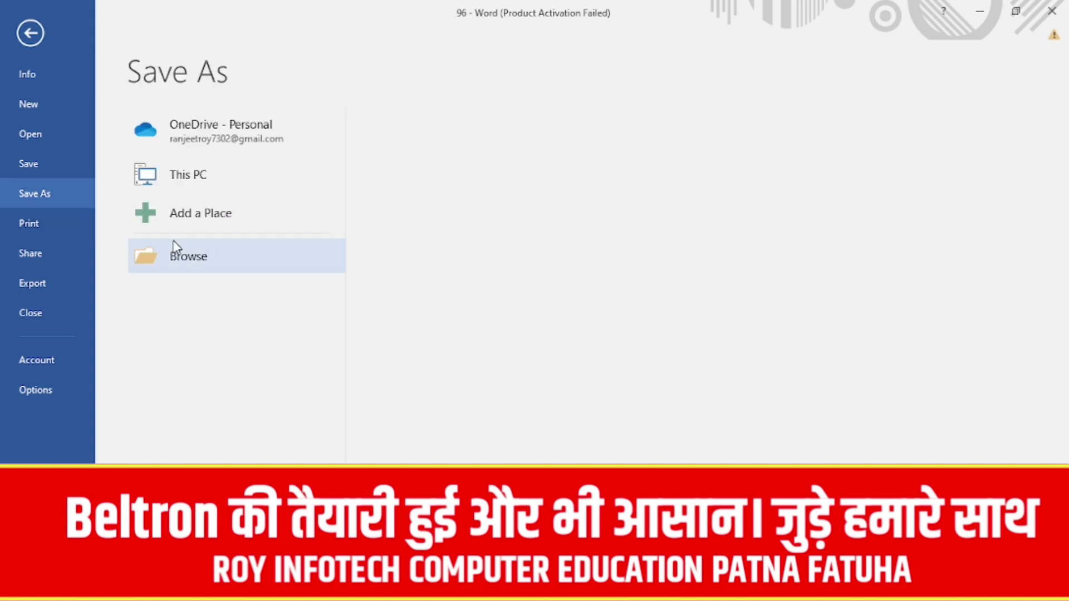
pyautogui.click(30, 33)
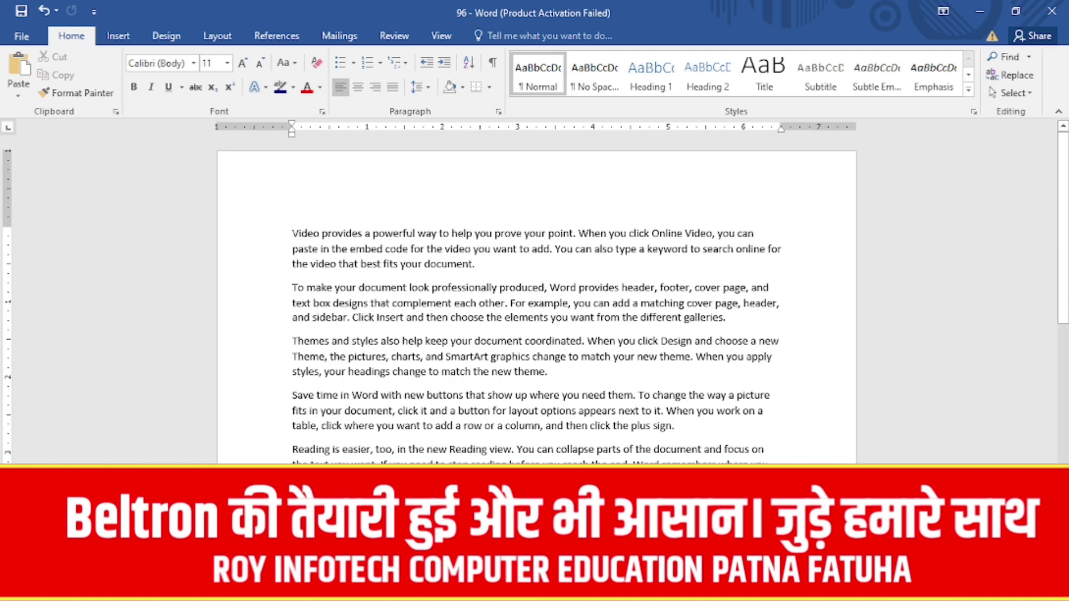
pyautogui.moveTo(292, 233); pyautogui.dragTo(490, 440)
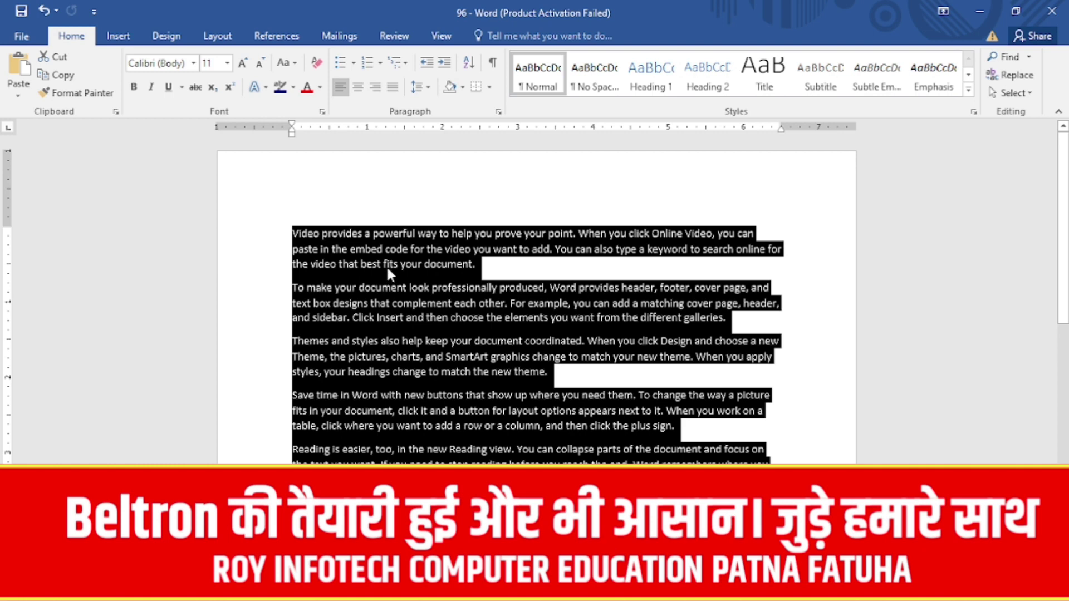
# Step: Save the document via Save As, appending 9 to the name 96 to make 969
pyautogui.click(21, 37)
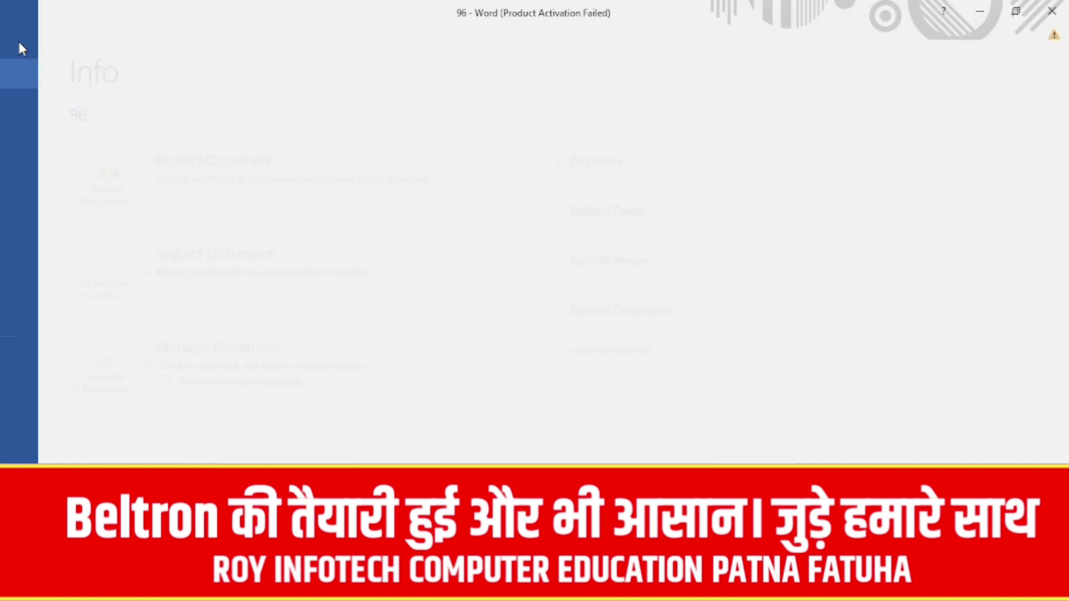
pyautogui.click(49, 195)
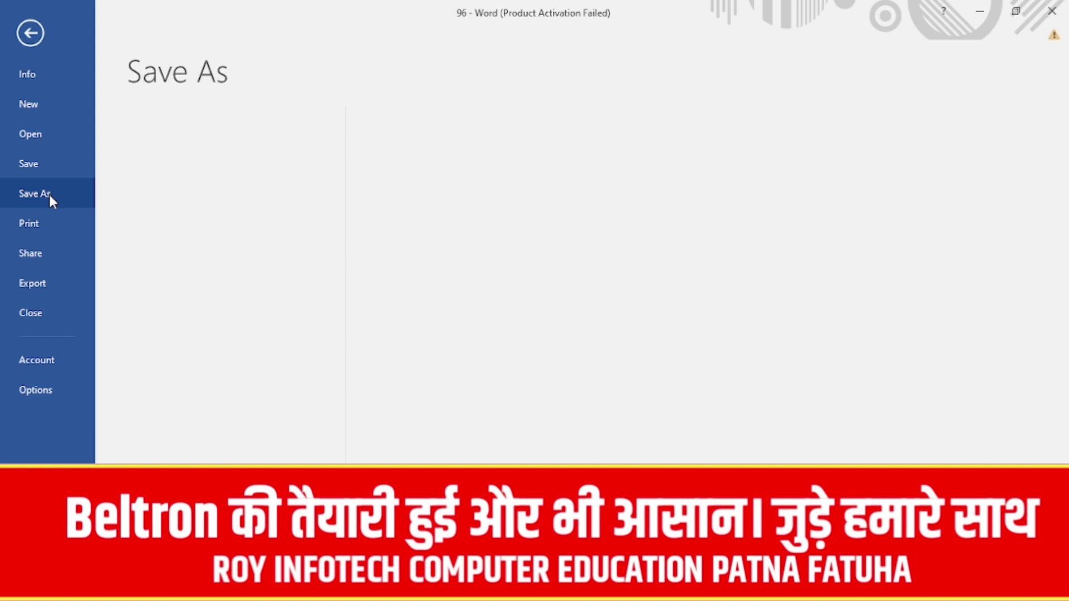
pyautogui.click(229, 305)
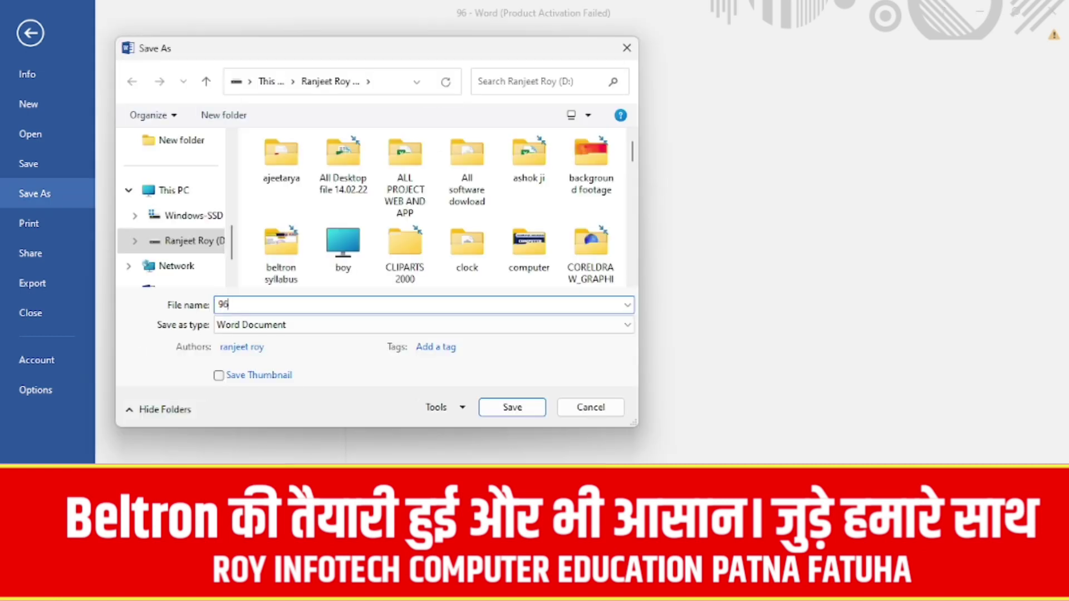
pyautogui.write('9')
pyautogui.click(521, 412)
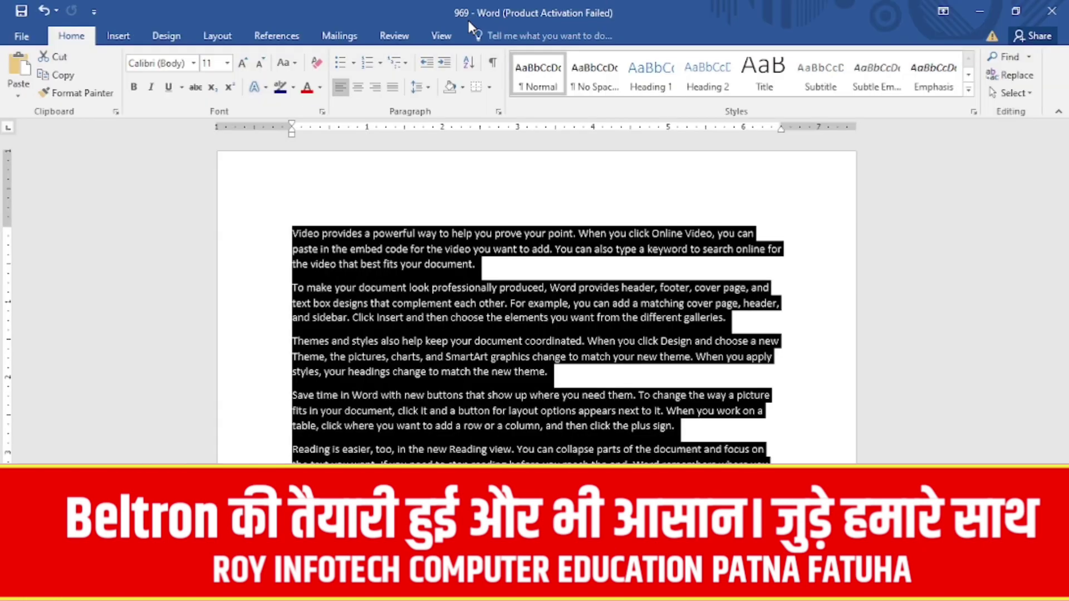
pyautogui.click(450, 268)
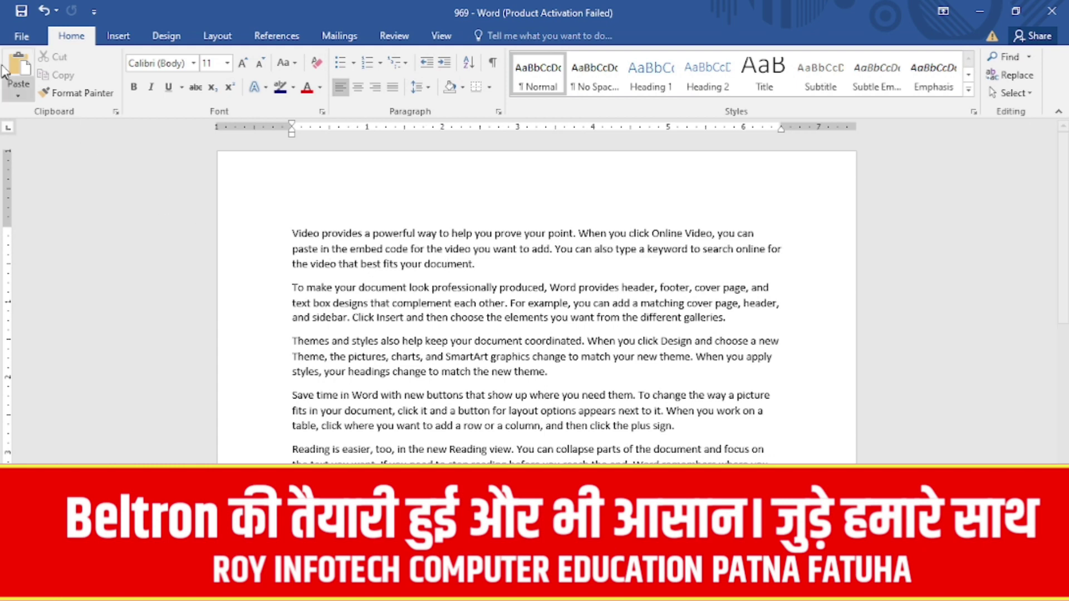
# Step: Open the recent document 96 from the File > Open list
pyautogui.click(21, 35)
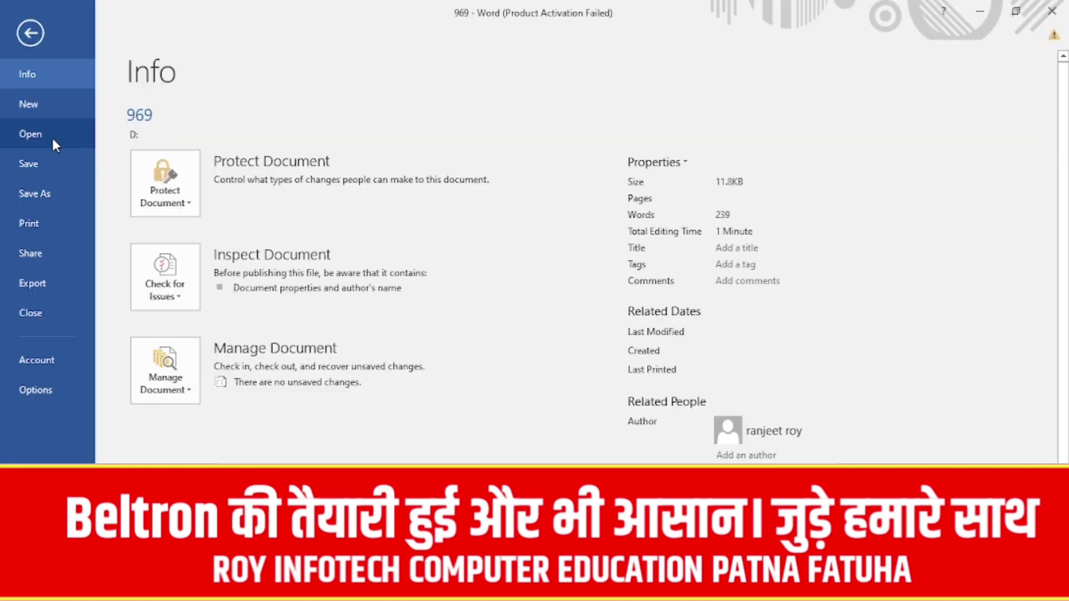
pyautogui.click(52, 144)
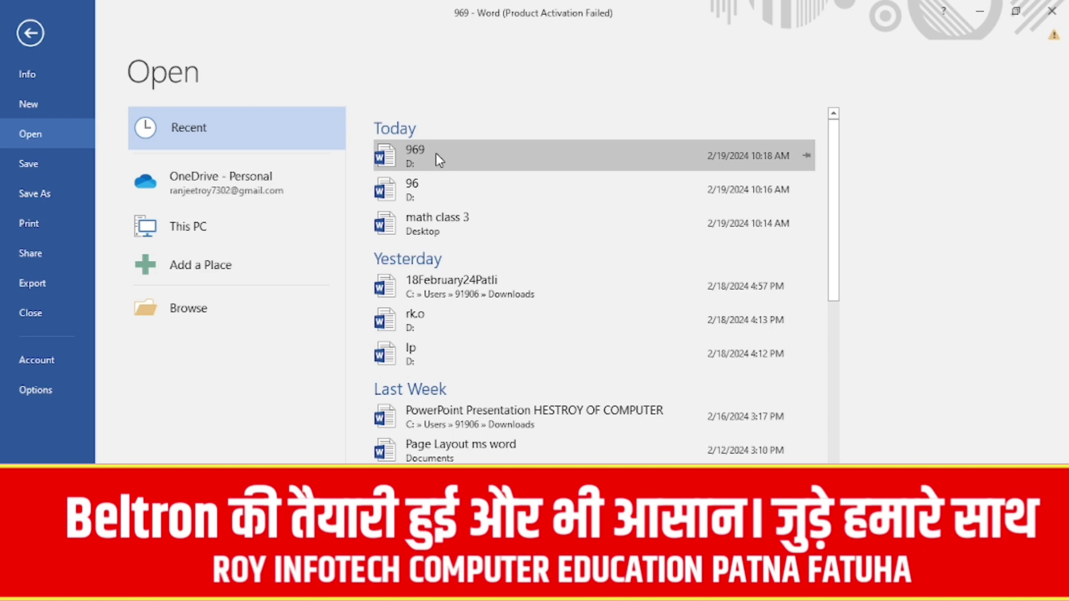
pyautogui.click(439, 194)
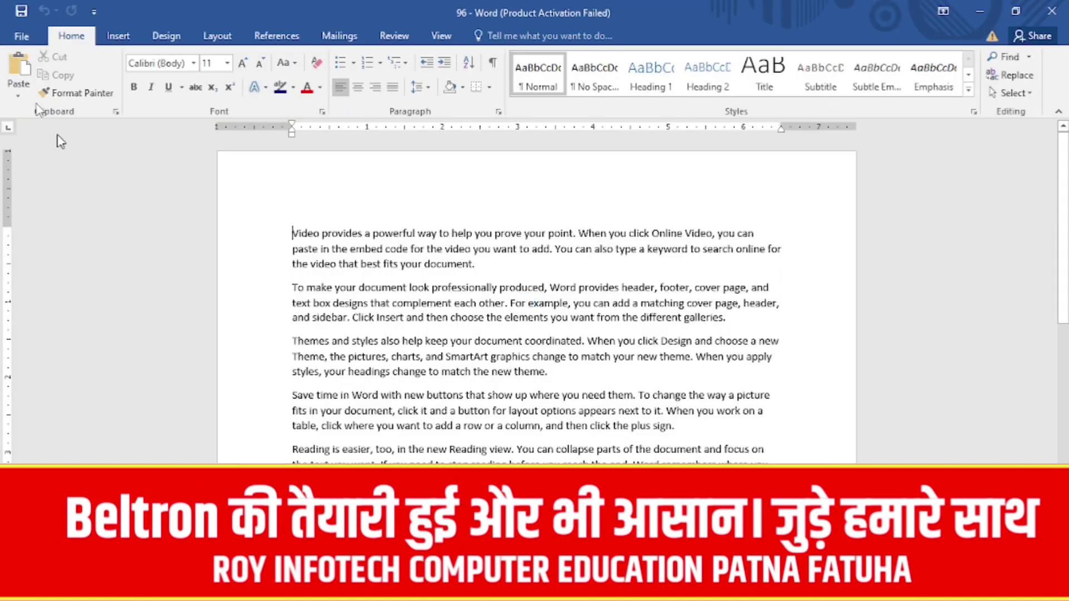
# Step: Switch back to the 969 document from the Recent list
pyautogui.hotkey('alt', 'f')
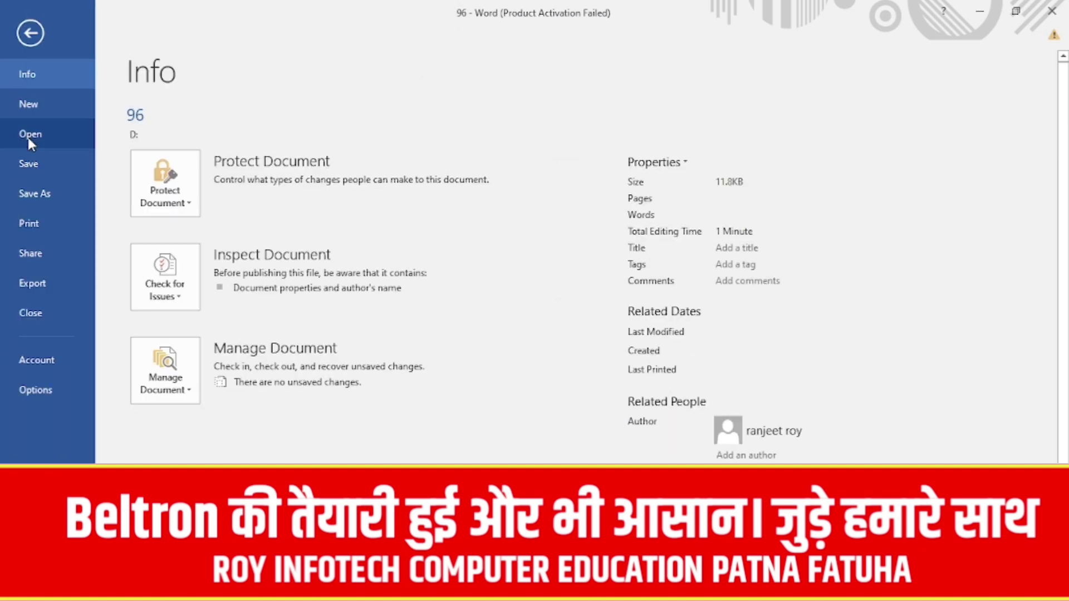
pyautogui.click(29, 139)
pyautogui.click(465, 196)
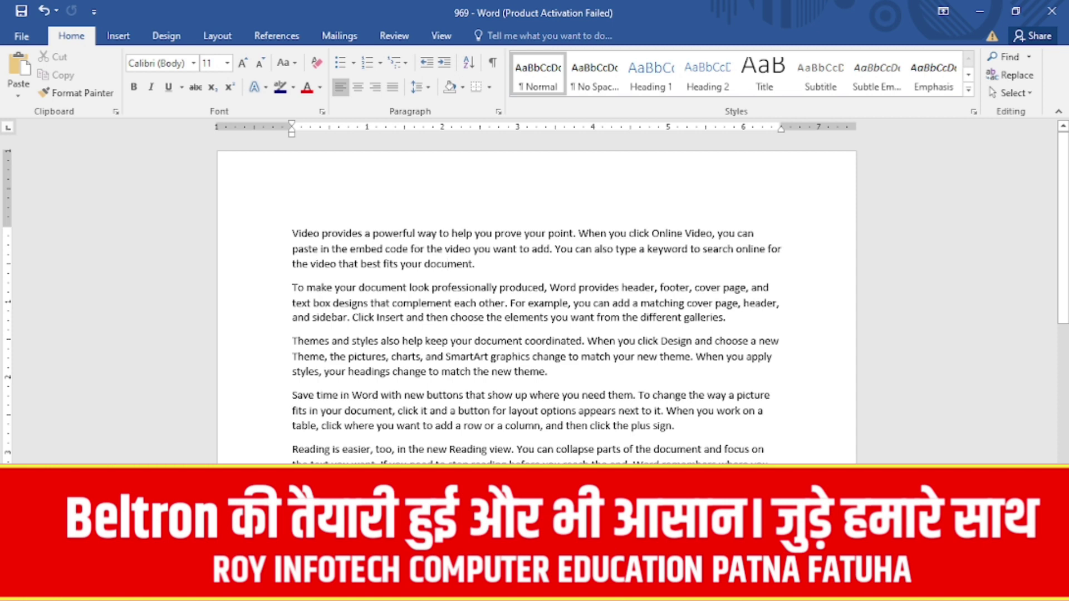
# Step: Show the Print page previewing 969 with Microsoft Print to PDF and 1 copy
pyautogui.click(23, 36)
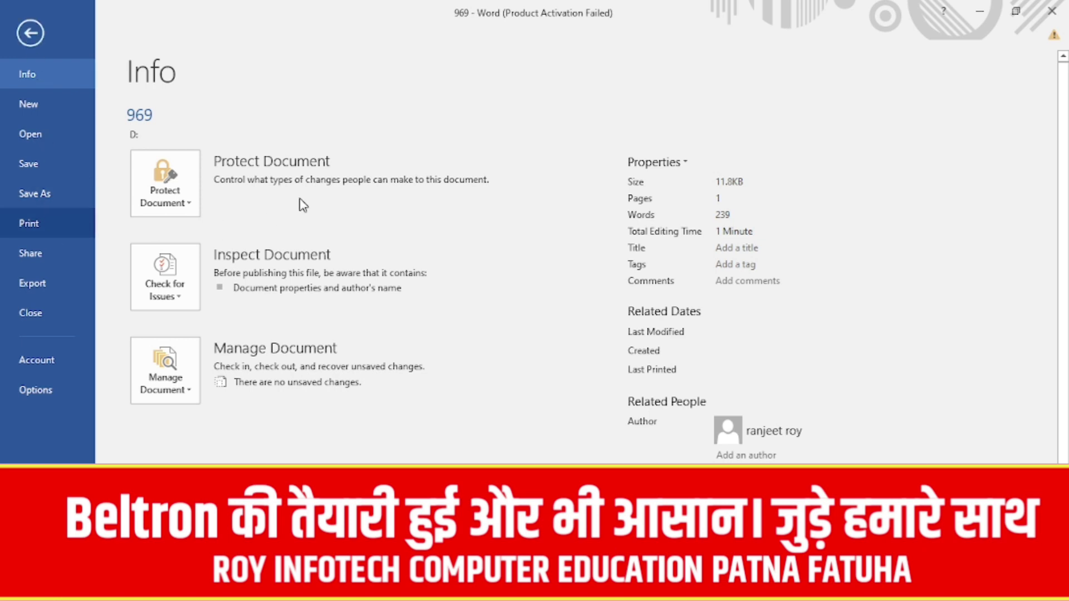
pyautogui.click(76, 219)
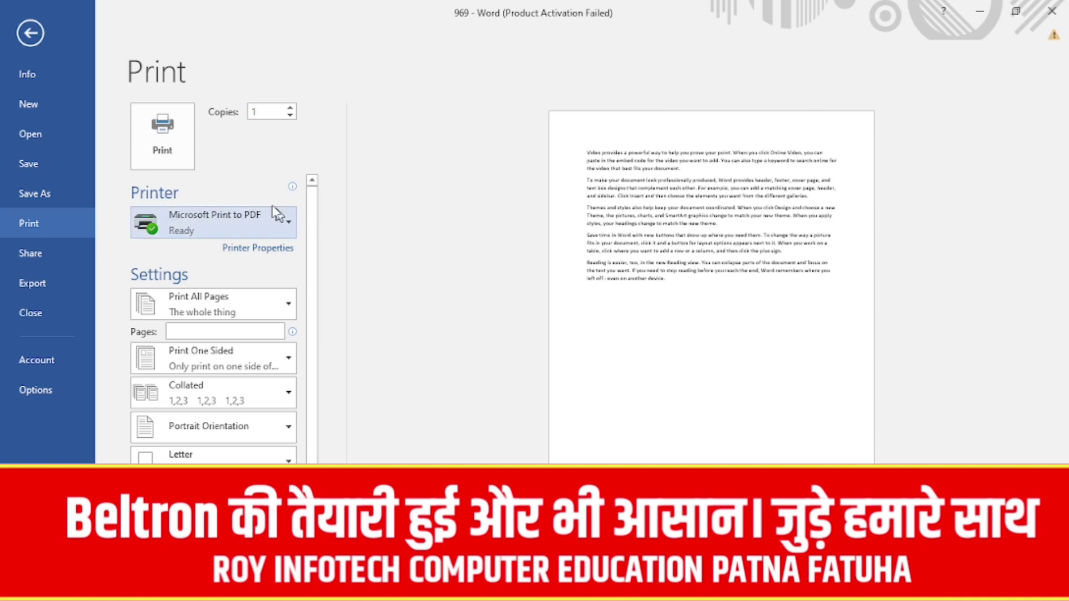
pyautogui.click(290, 110)
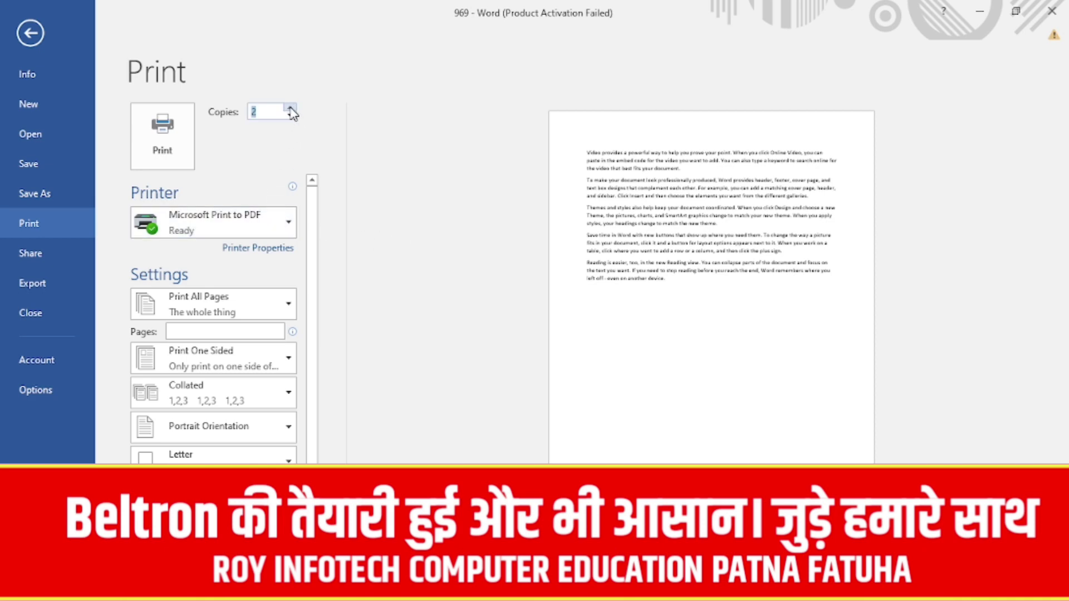
pyautogui.click(290, 109)
pyautogui.click(290, 109)
pyautogui.click(290, 115)
pyautogui.click(290, 115)
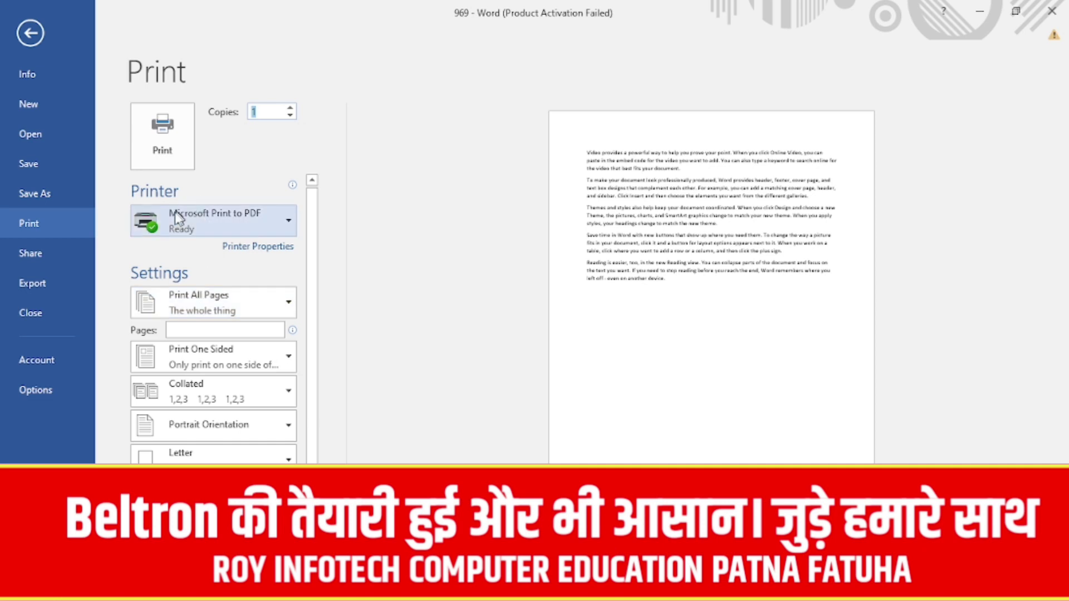
pyautogui.click(199, 231)
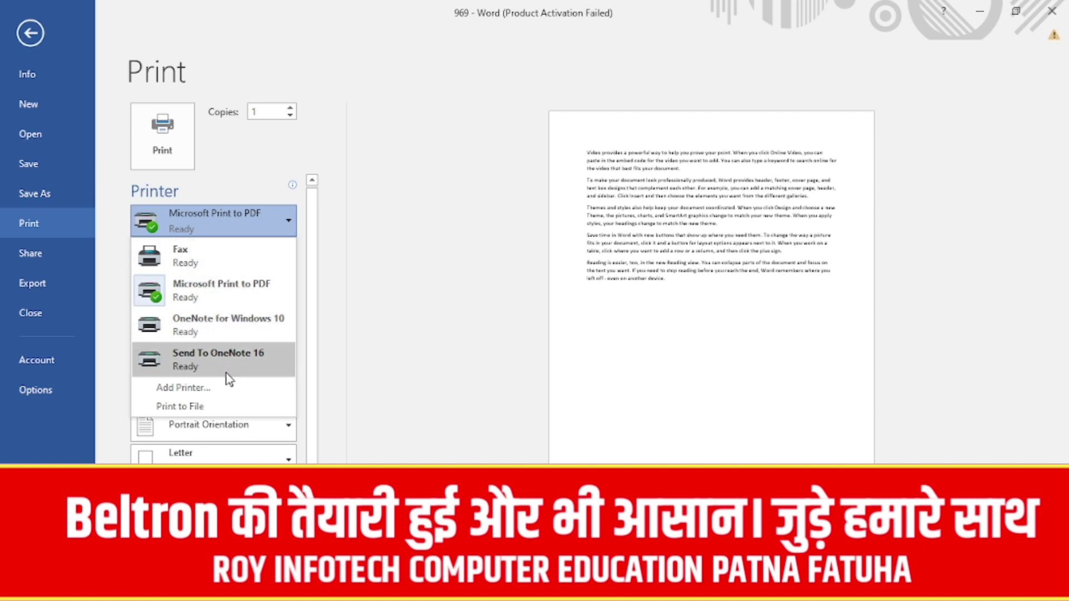
pyautogui.click(357, 238)
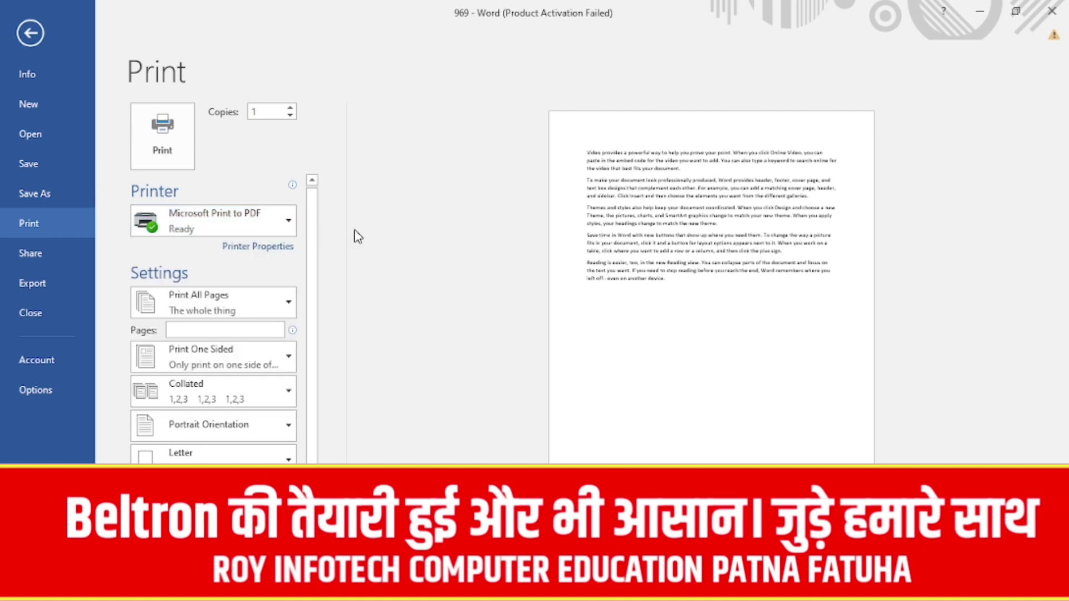
pyautogui.click(217, 305)
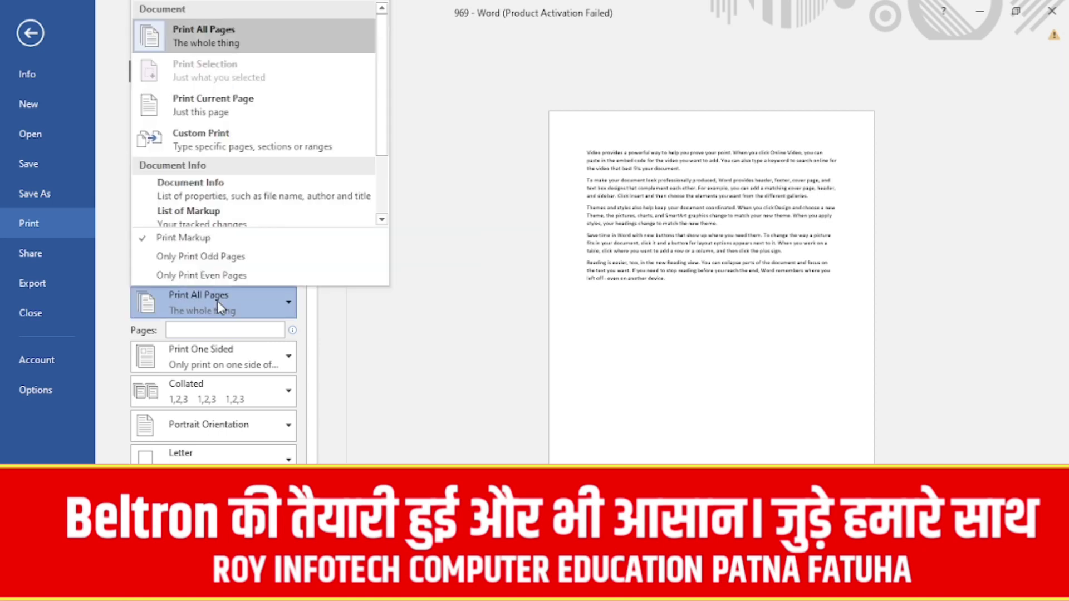
pyautogui.click(218, 299)
pyautogui.click(222, 331)
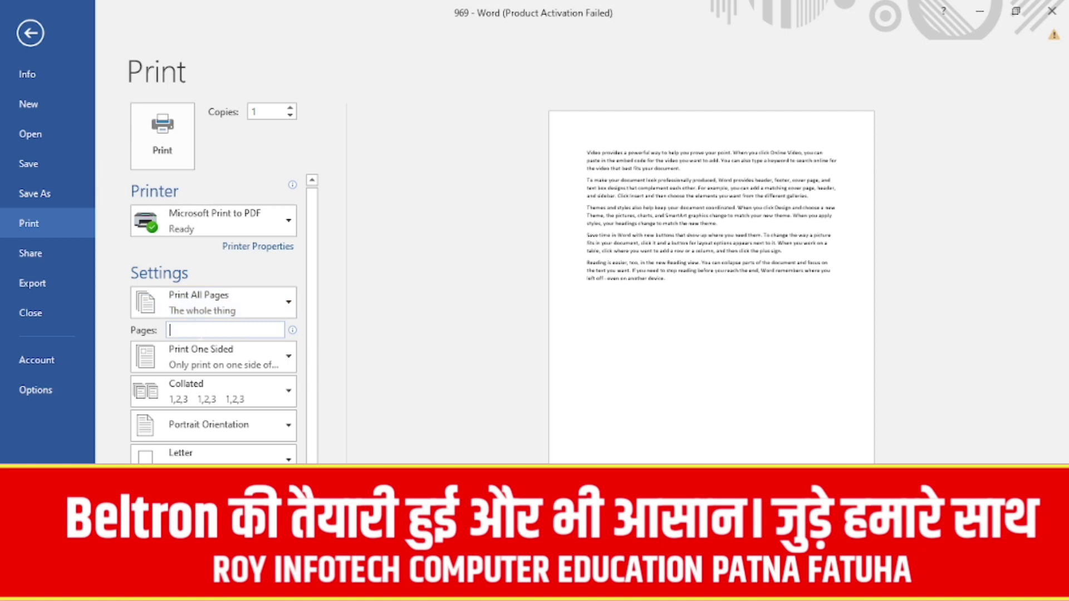
pyautogui.write('2')
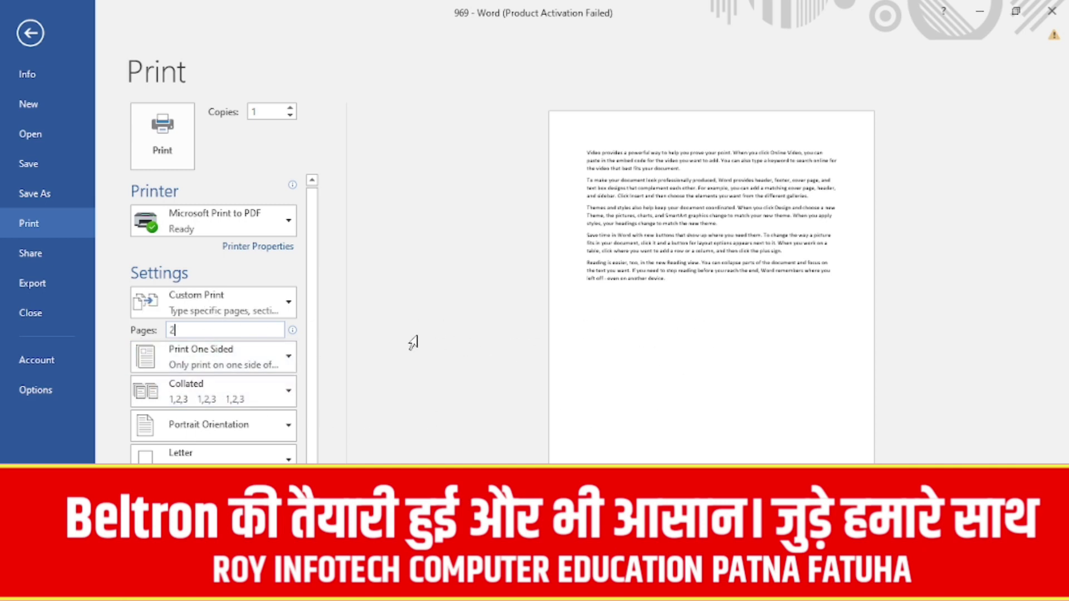
pyautogui.press('BackSpace')
pyautogui.write('1-')
pyautogui.press('BackSpace')
pyautogui.press('BackSpace')
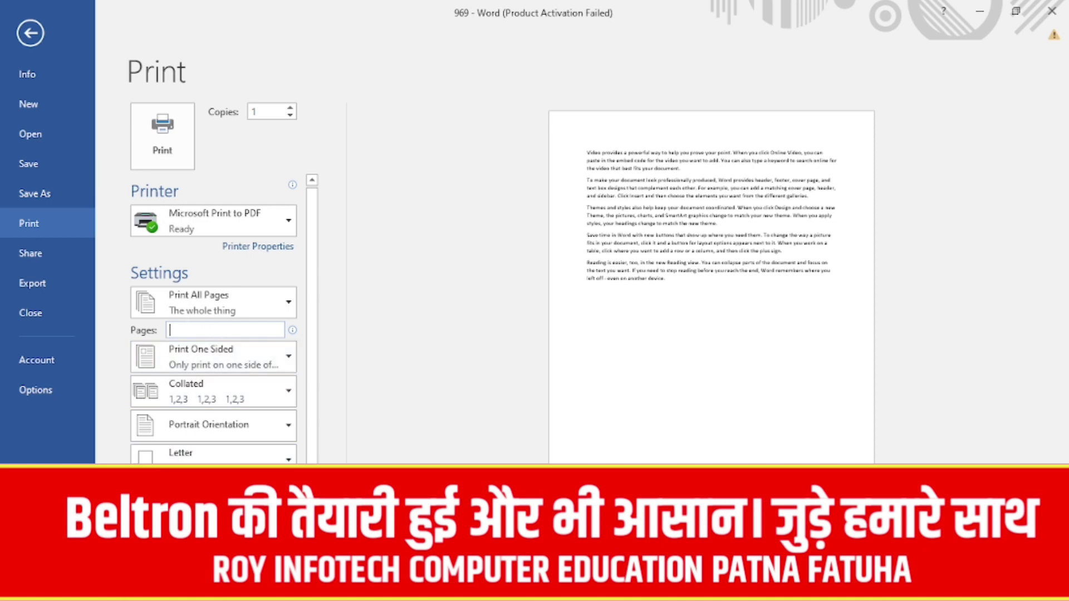
# Step: Choose A4 paper size, then show the Share page for 969
pyautogui.click(234, 454)
pyautogui.press('Escape')
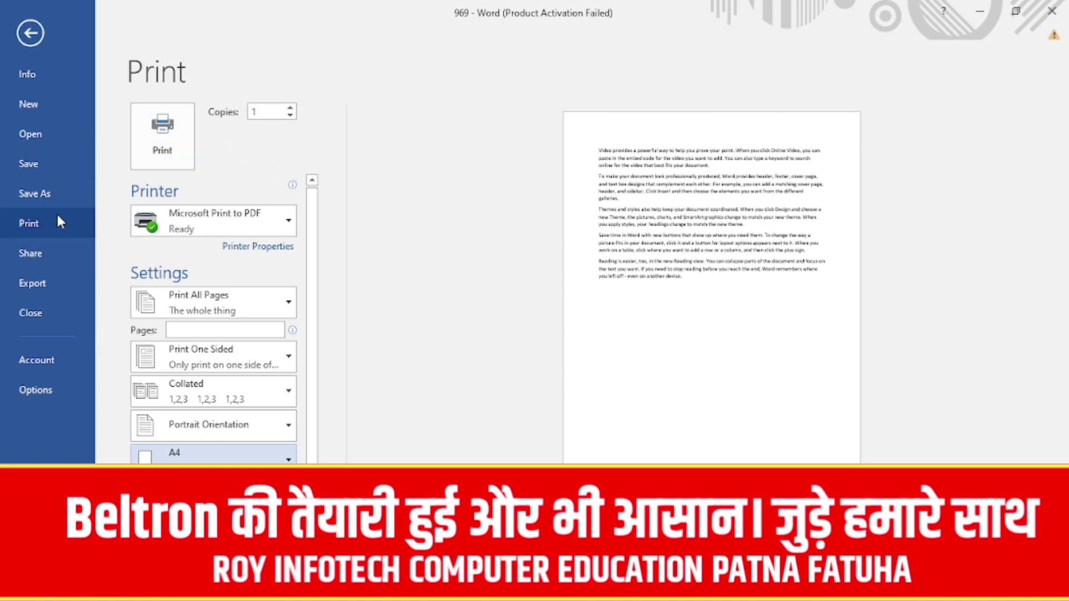
pyautogui.click(31, 33)
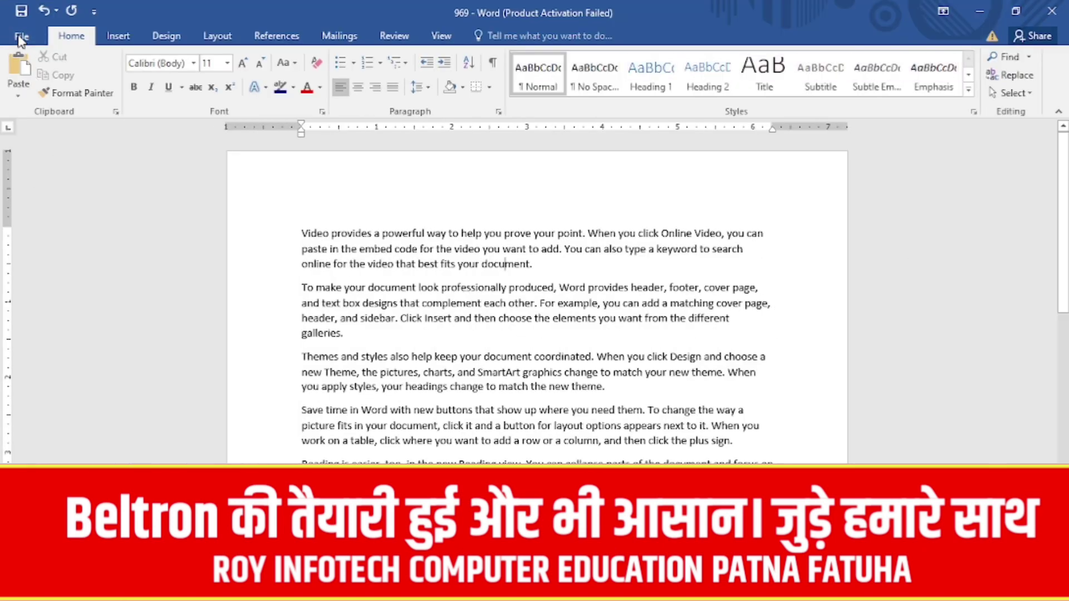
pyautogui.click(20, 37)
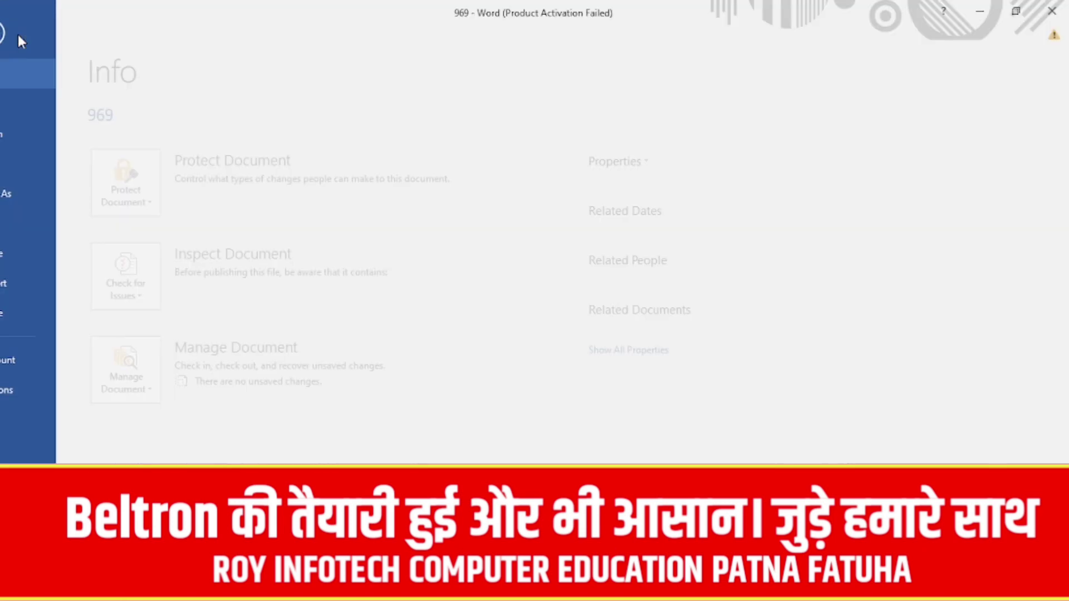
pyautogui.click(46, 263)
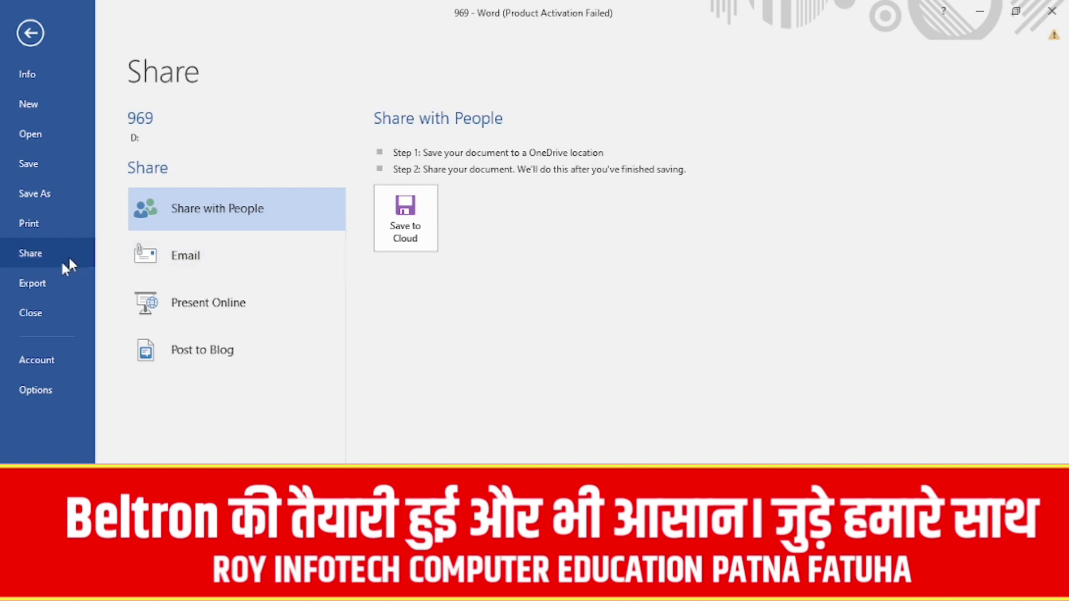
# Step: Glance at the Export page's PDF/XPS option, then return to the 969 document
pyautogui.click(52, 285)
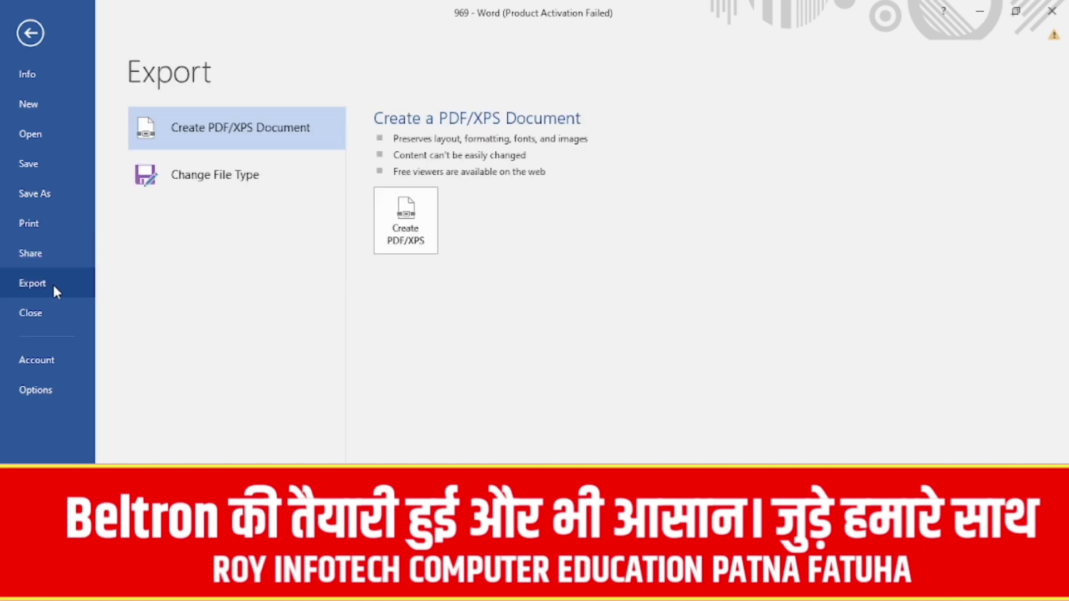
pyautogui.click(16, 34)
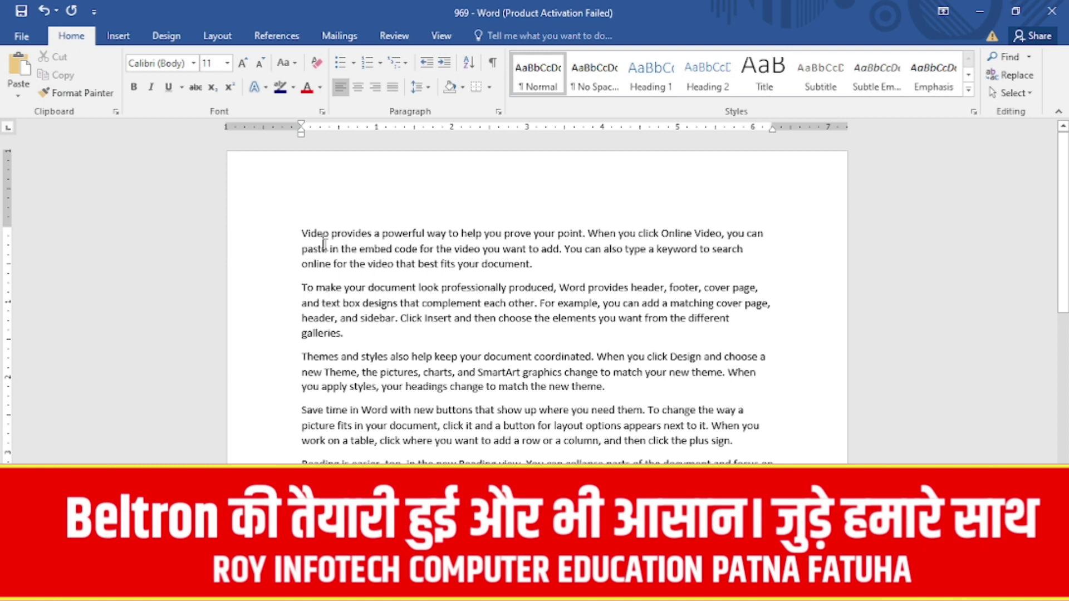
# Step: Select the document text and start exporting it as PDF, then cancel publishing
pyautogui.moveTo(301, 229); pyautogui.dragTo(577, 456)
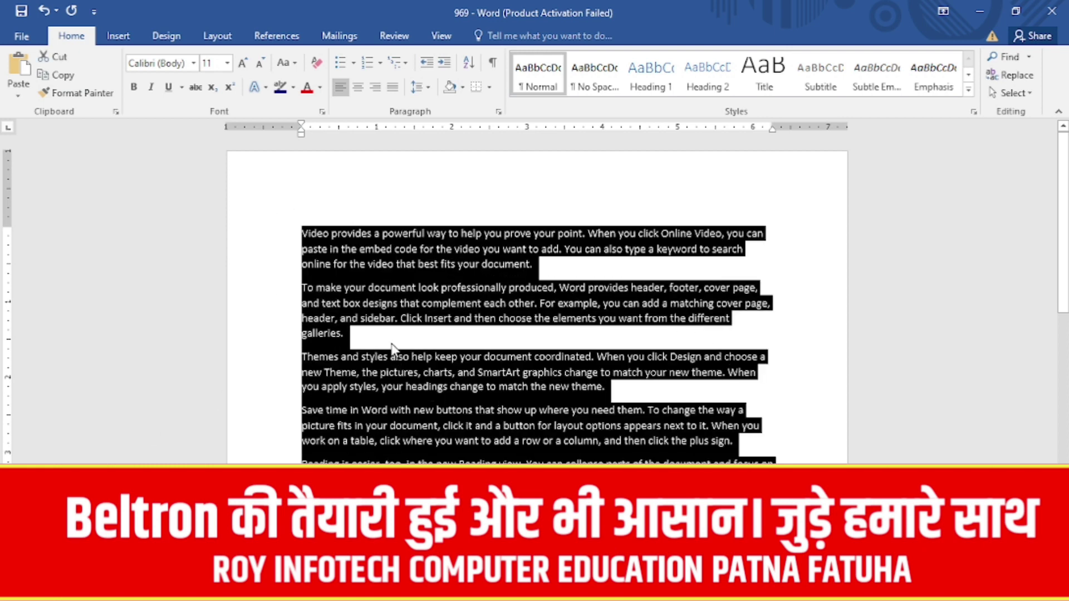
pyautogui.click(23, 38)
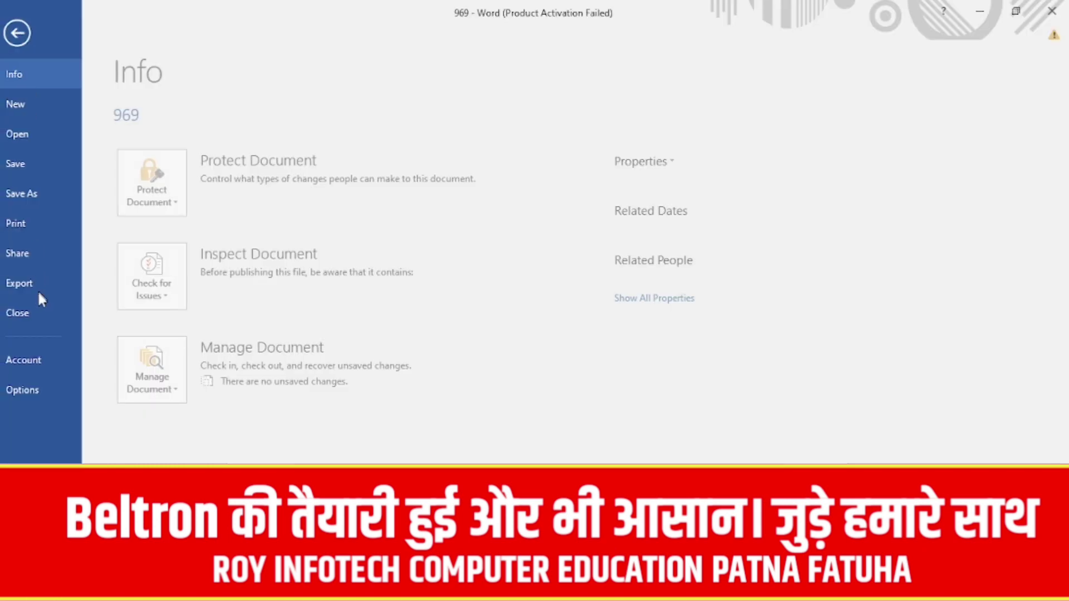
pyautogui.click(42, 285)
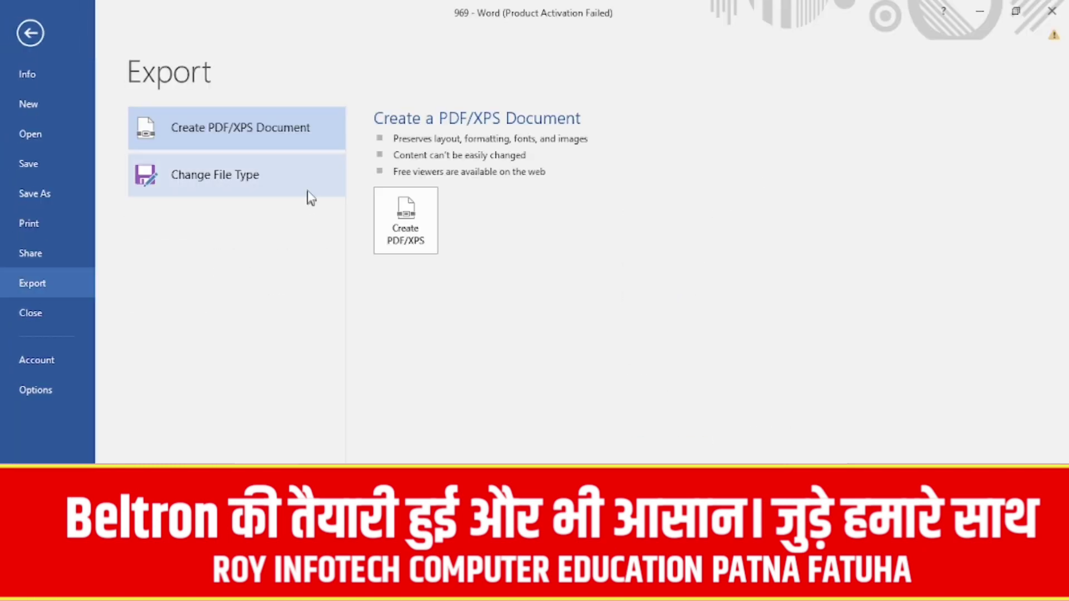
pyautogui.click(420, 240)
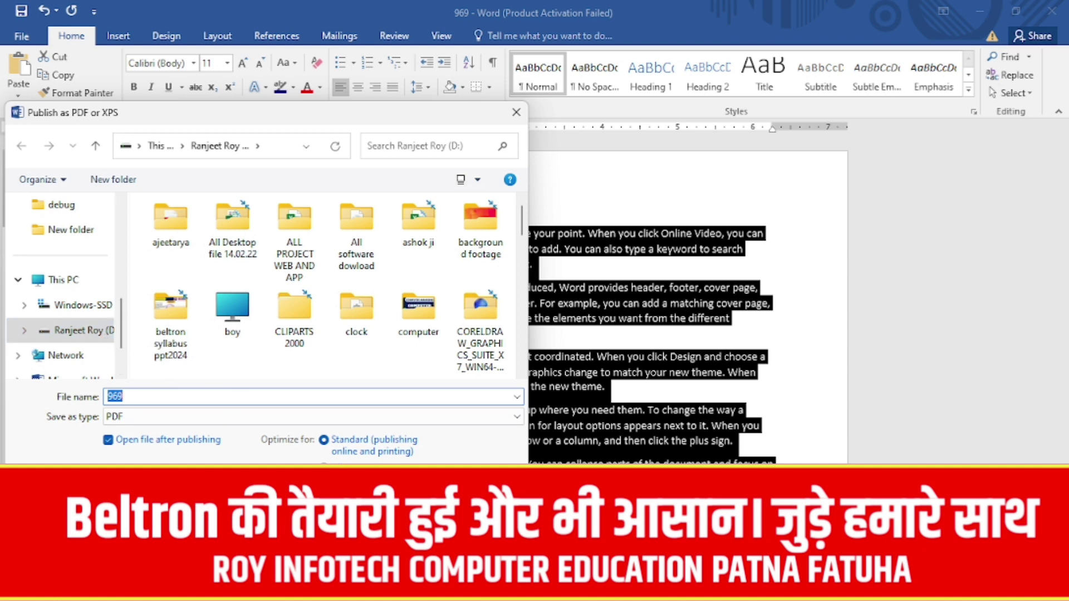
pyautogui.press('Return')
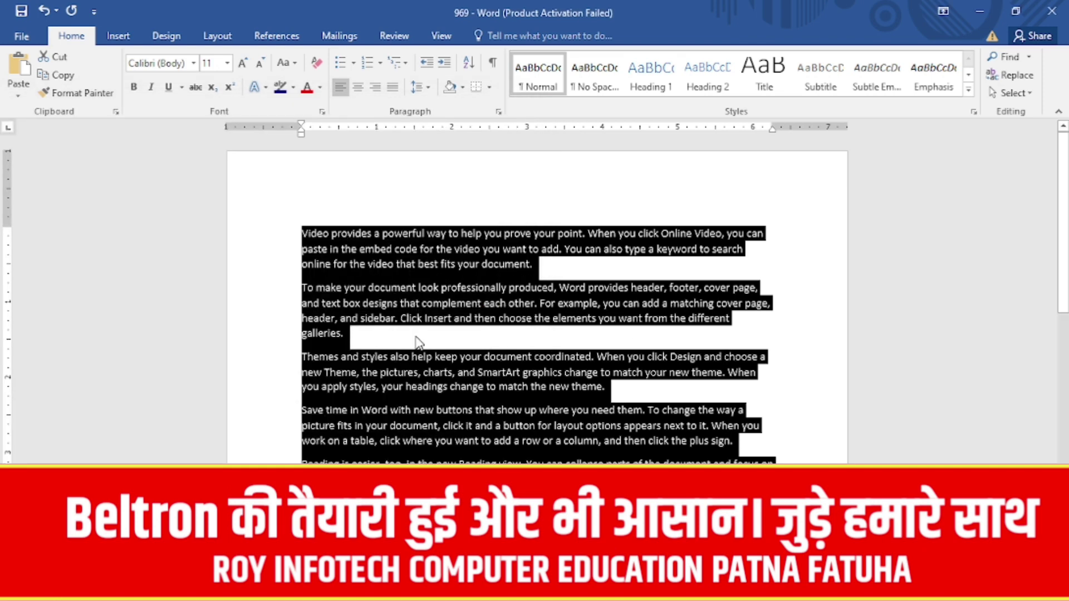
# Step: Deselect, reselect from Video downward, and clear the selection of the document text
pyautogui.click(418, 340)
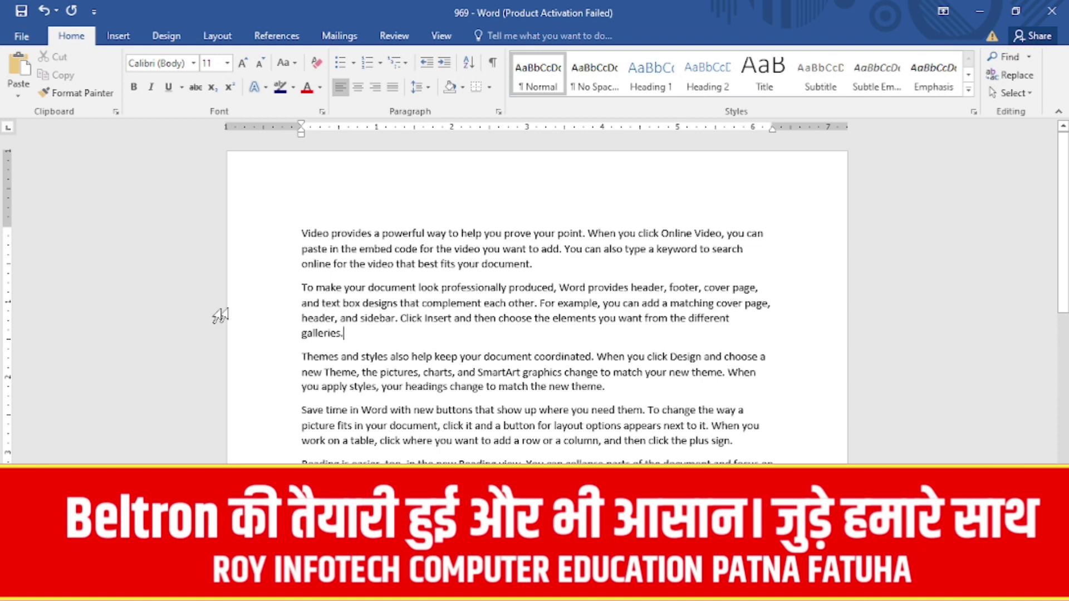
pyautogui.moveTo(312, 237); pyautogui.dragTo(595, 456)
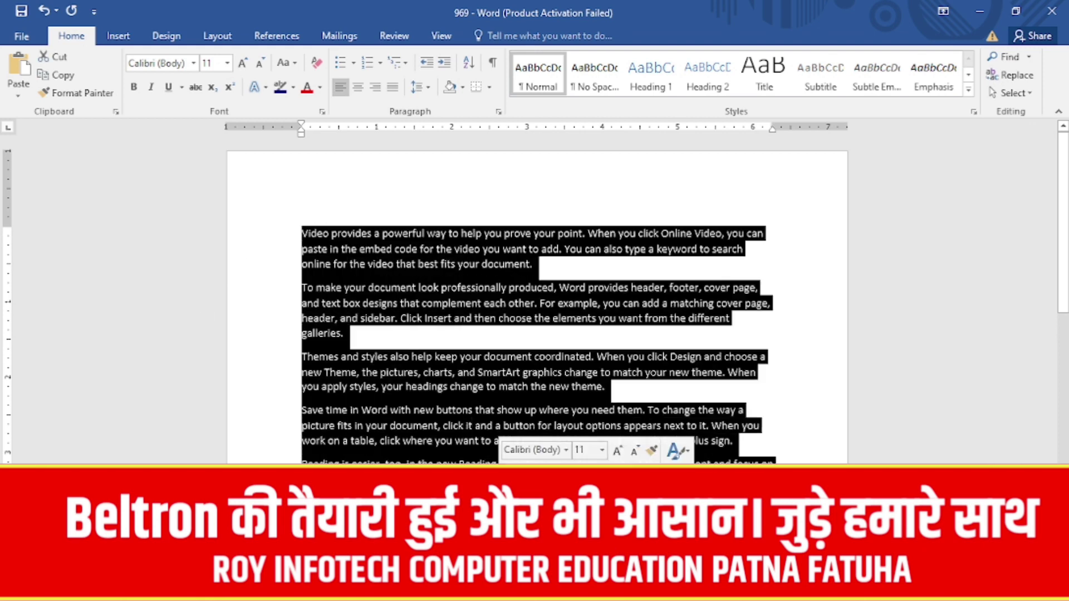
pyautogui.click(595, 456)
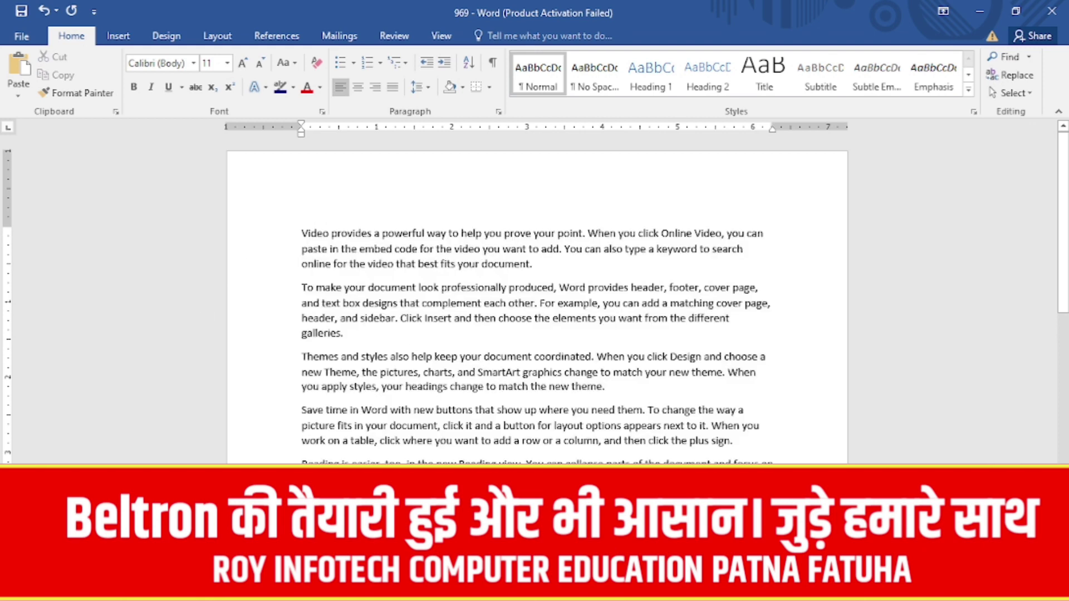
pyautogui.moveTo(612, 459); pyautogui.dragTo(333, 210)
# Step: Attempt to close 969 from the File page, then cancel to keep it open
pyautogui.click(22, 73)
pyautogui.click(7, 39)
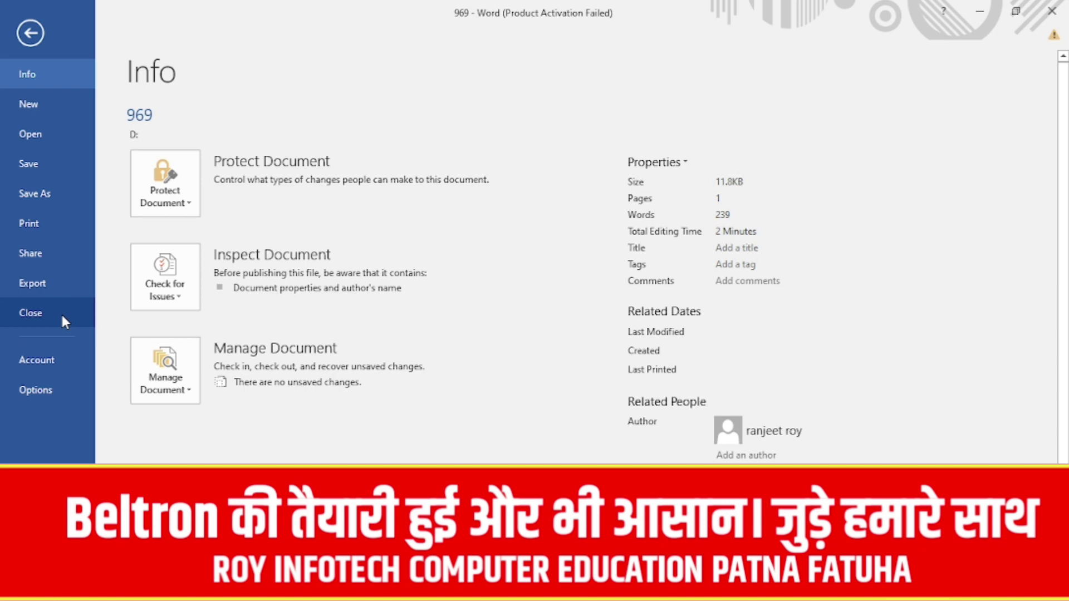
pyautogui.click(22, 29)
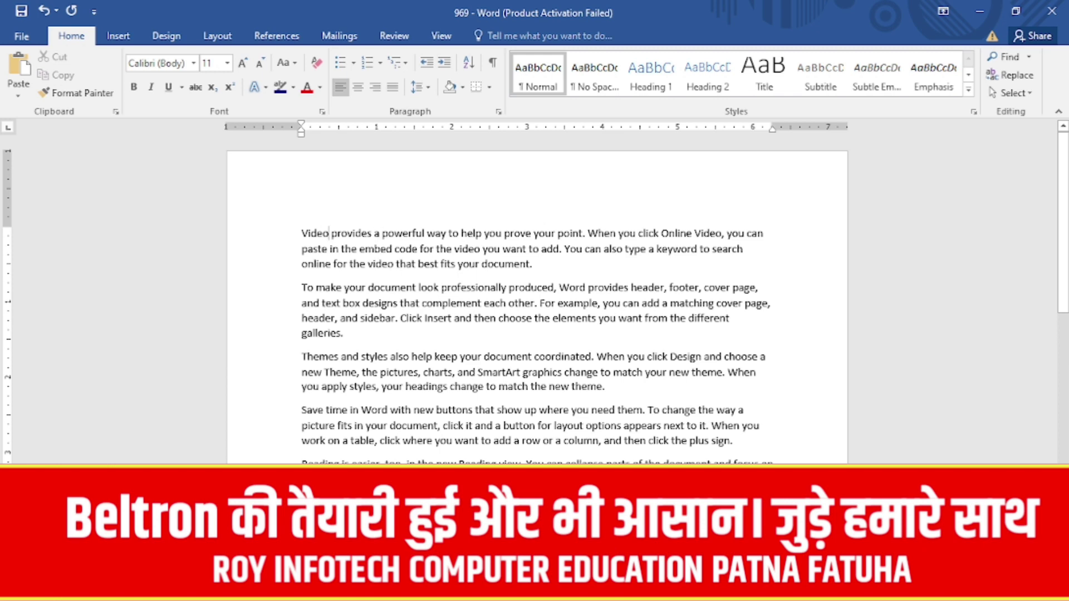
pyautogui.click(25, 37)
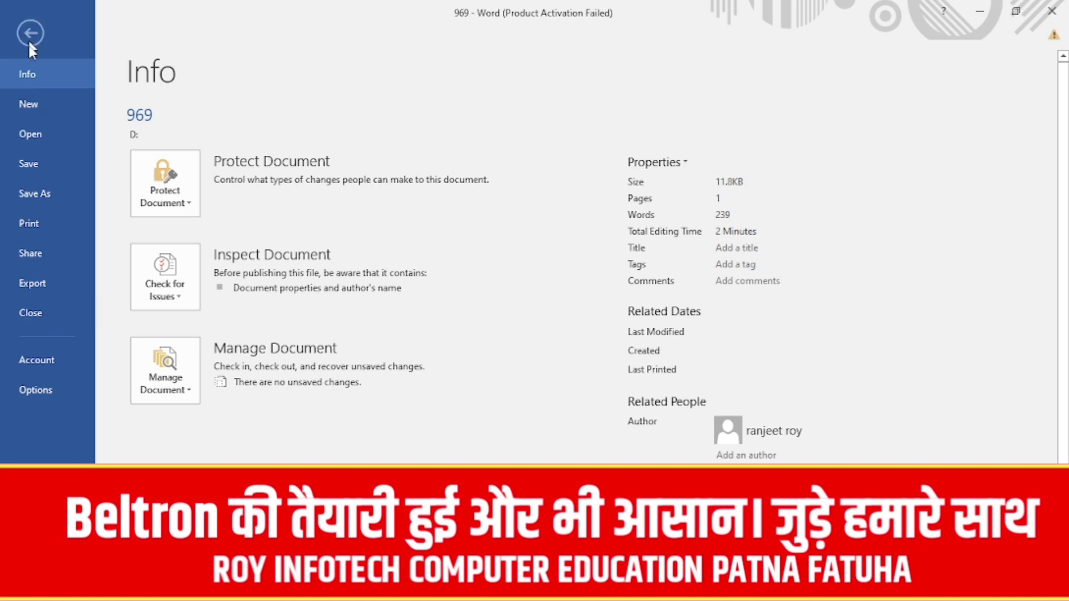
pyautogui.press('Escape')
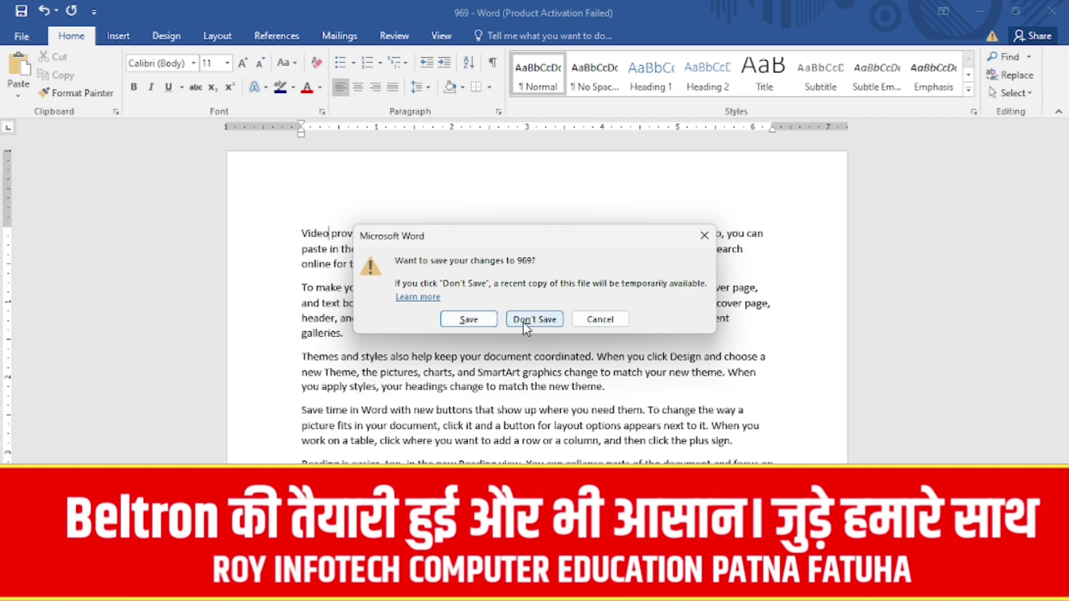
pyautogui.click(620, 322)
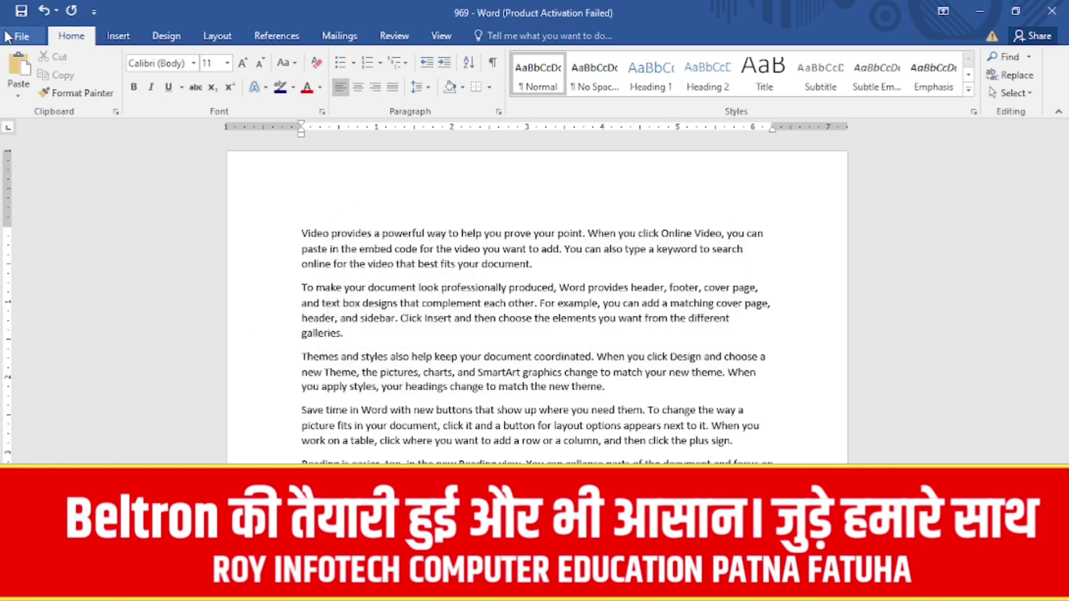
# Step: Show the Info page for 969 listing 11.8KB, 1 page and 239 words
pyautogui.click(21, 36)
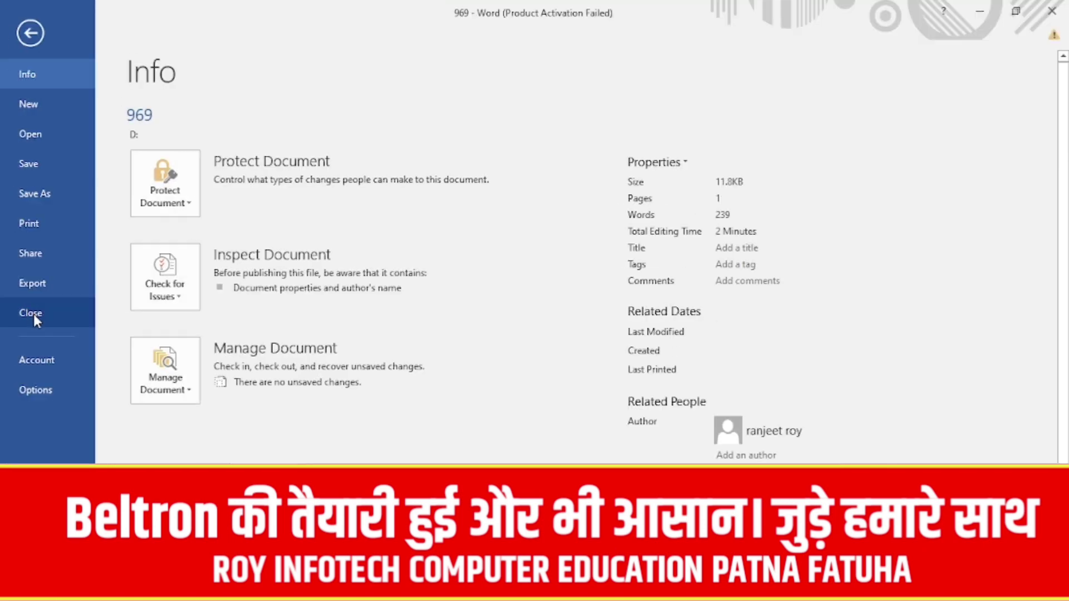
pyautogui.click(22, 33)
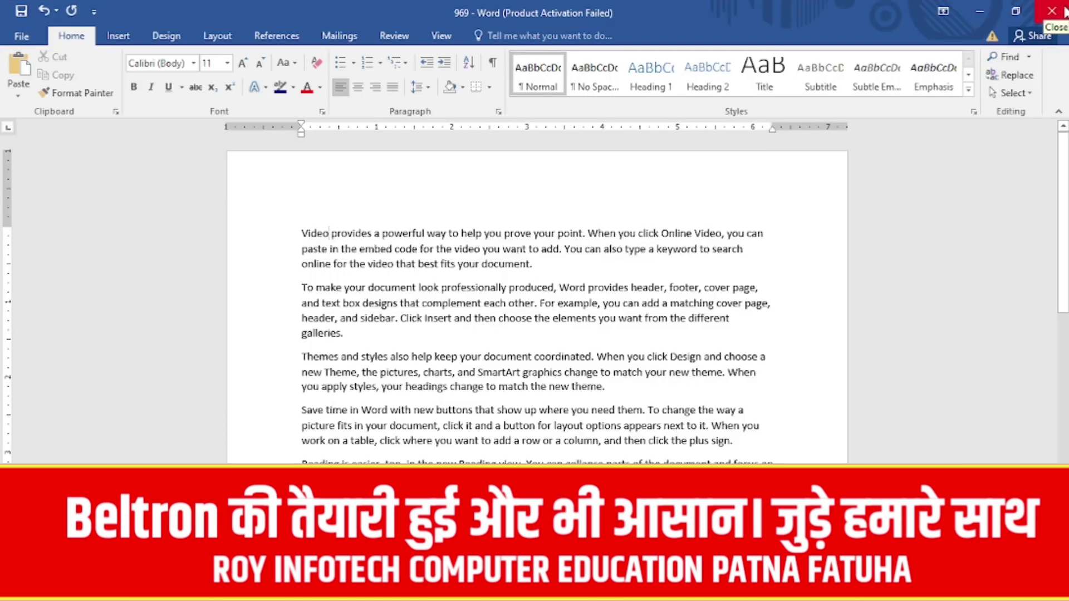
pyautogui.click(21, 36)
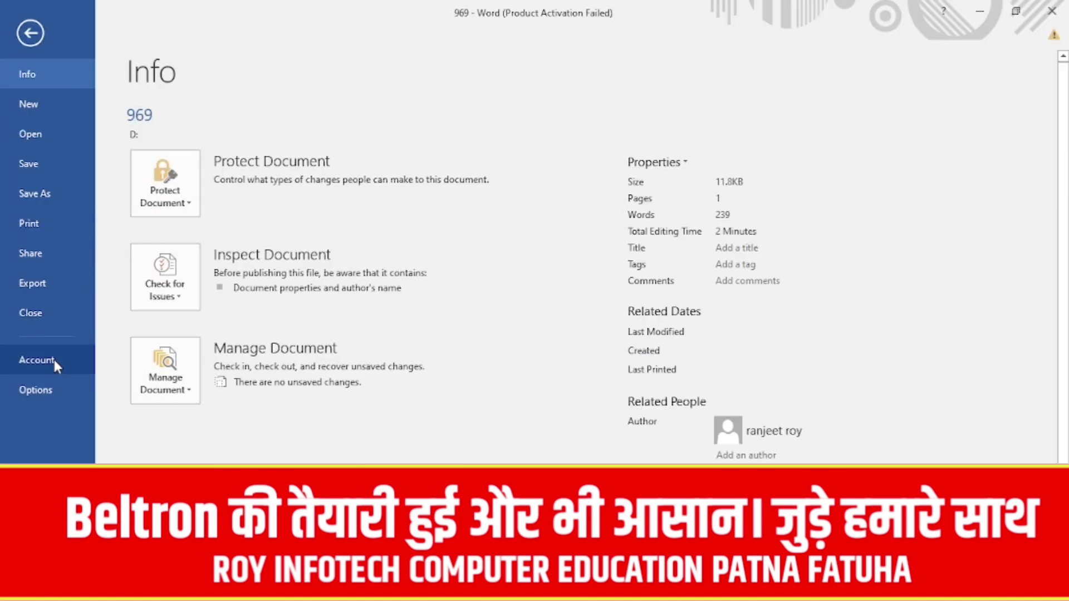
# Step: Tick Developer under Main Tabs in Word Options' Customize Ribbon and confirm with OK
pyautogui.click(54, 359)
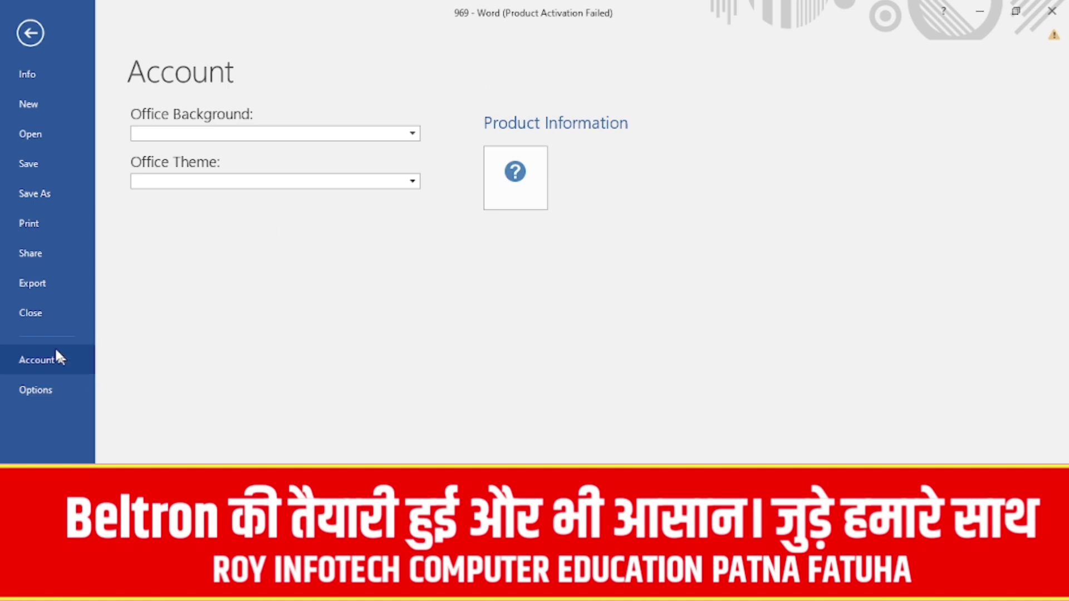
pyautogui.click(41, 396)
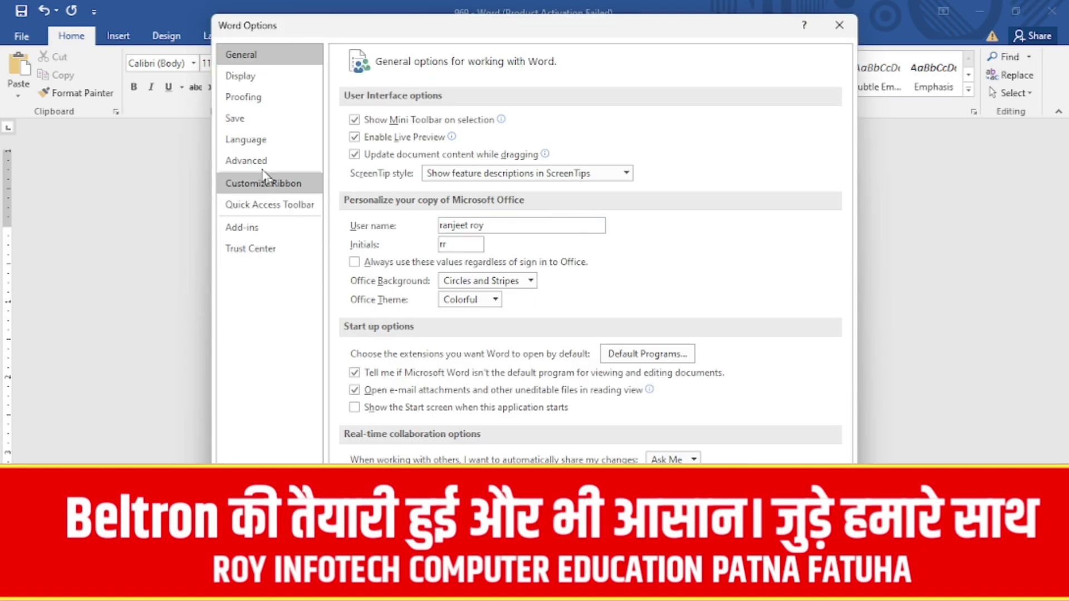
pyautogui.moveTo(306, 26); pyautogui.dragTo(307, 149)
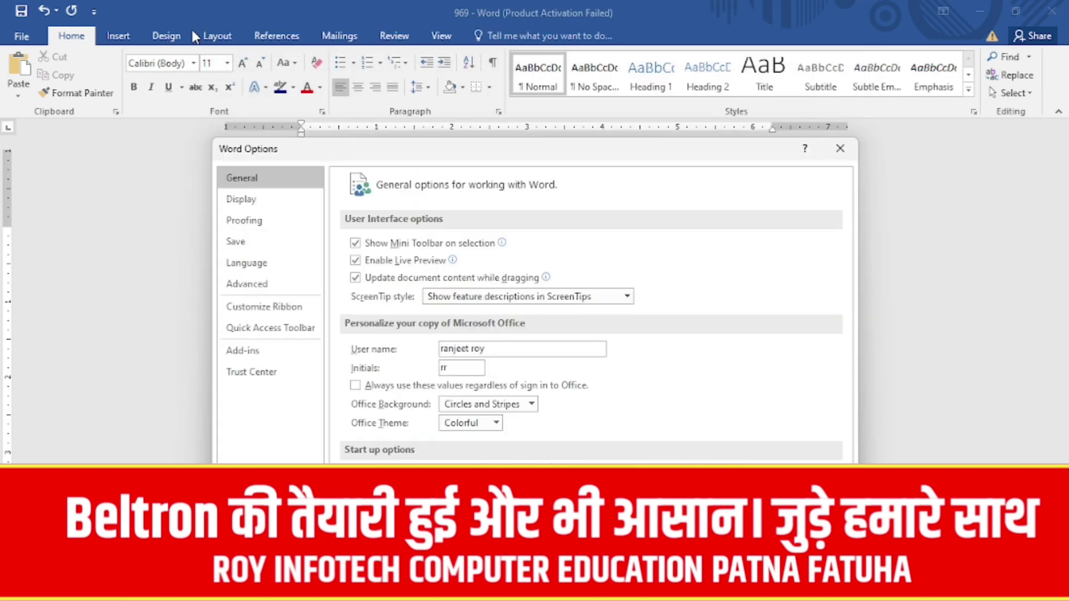
pyautogui.moveTo(327, 153); pyautogui.dragTo(320, 114)
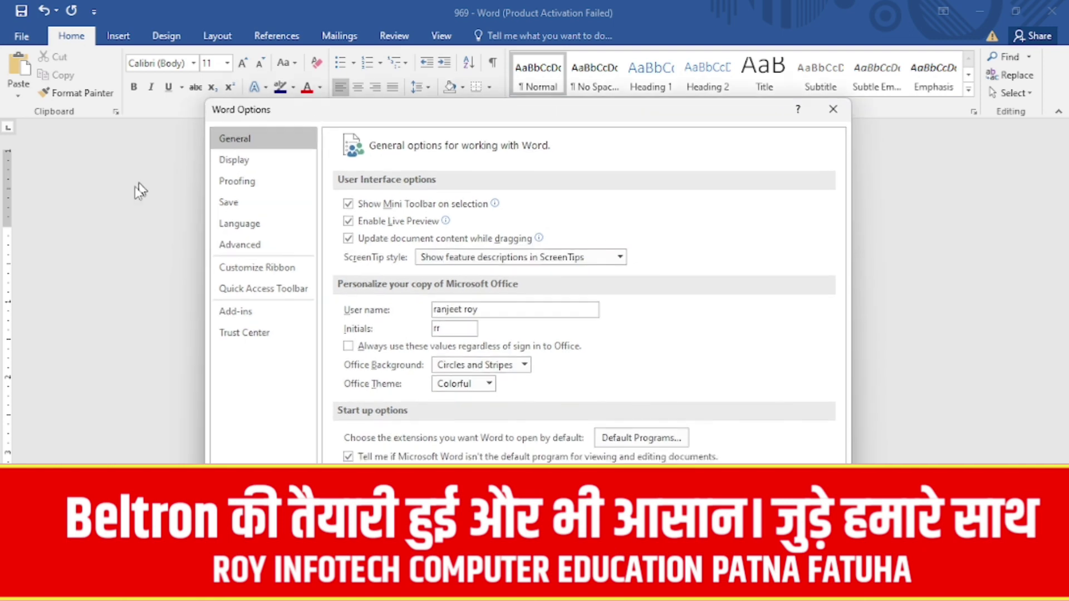
pyautogui.click(240, 275)
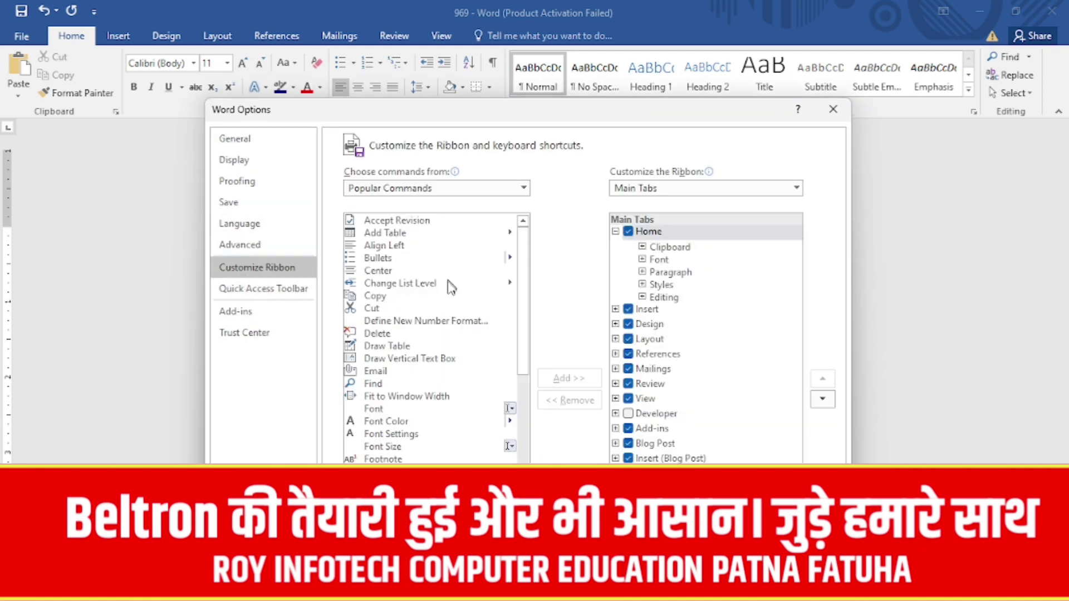
pyautogui.scroll(-2, 449, 347)
pyautogui.scroll(-2, 448, 346)
pyautogui.scroll(-1, 437, 382)
pyautogui.scroll(-1, 437, 382)
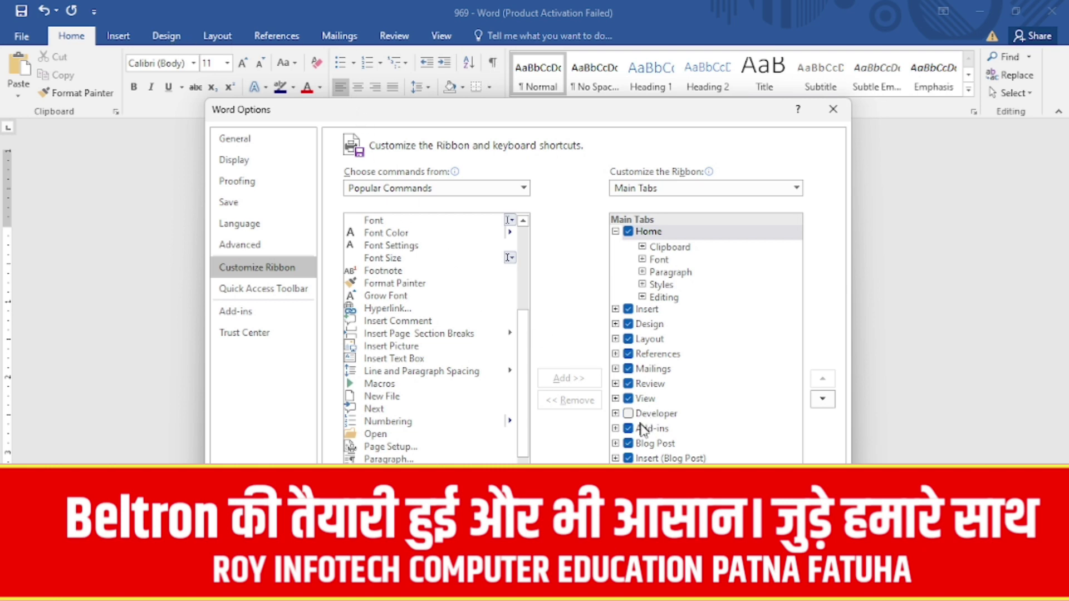
pyautogui.click(628, 414)
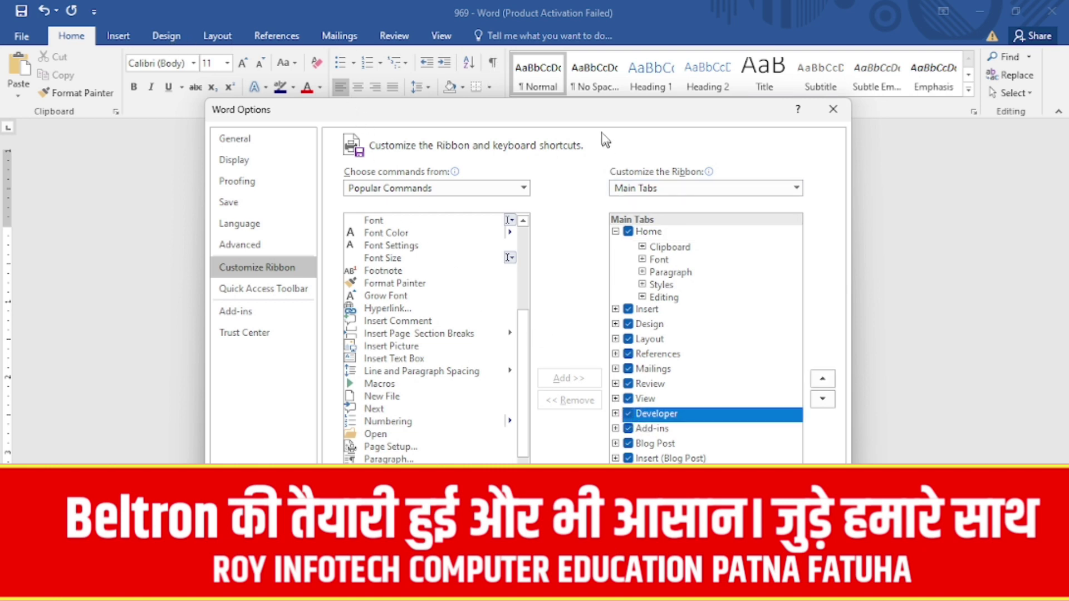
pyautogui.press('Return')
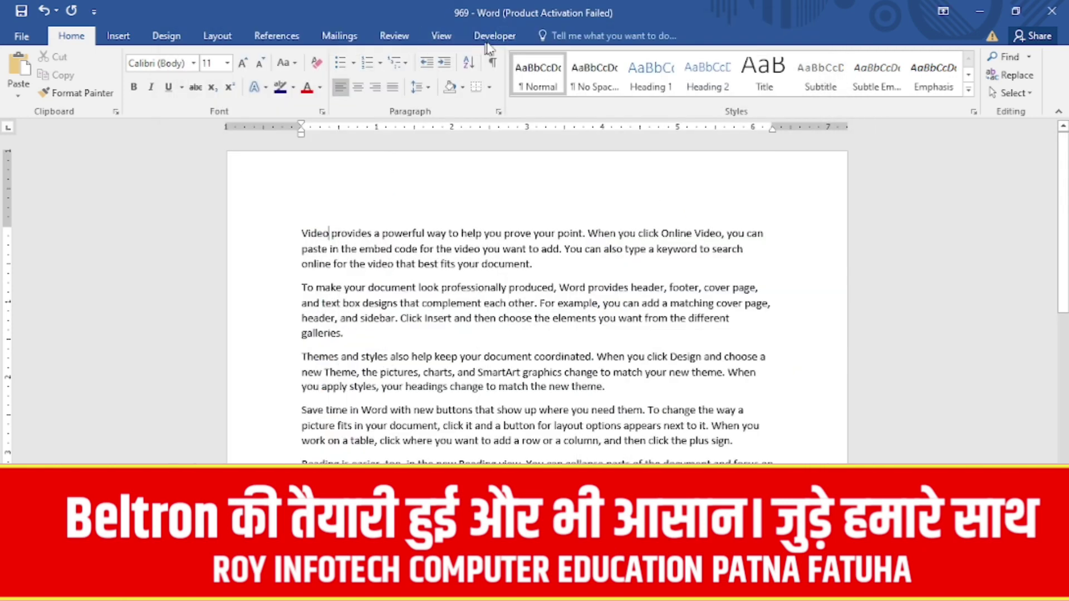
# Step: Untick Developer in Word Options' Customize Ribbon and confirm with OK
pyautogui.click(11, 31)
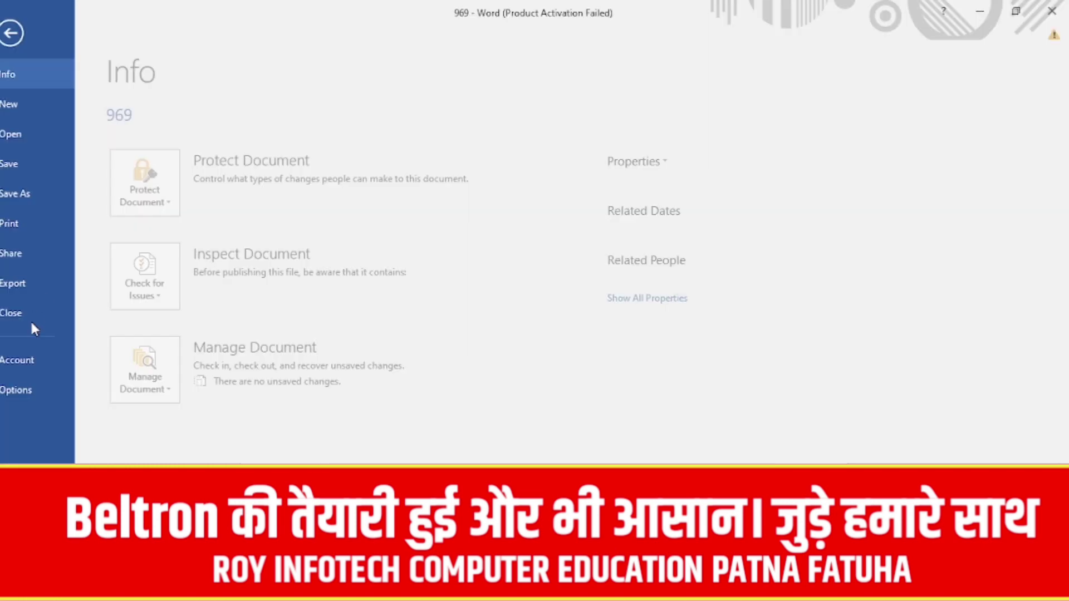
pyautogui.click(30, 389)
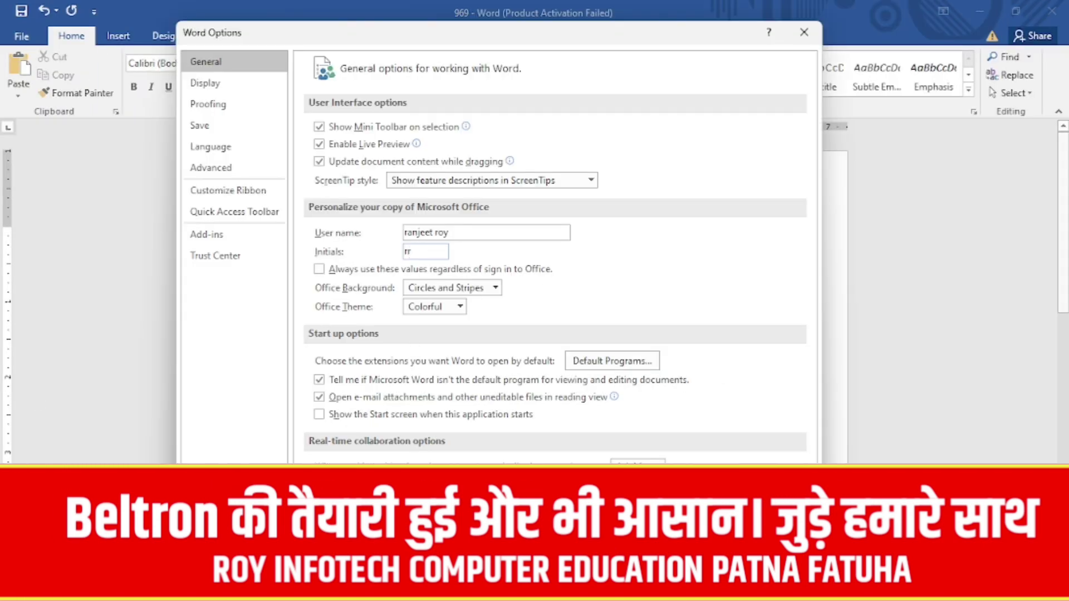
pyautogui.click(217, 192)
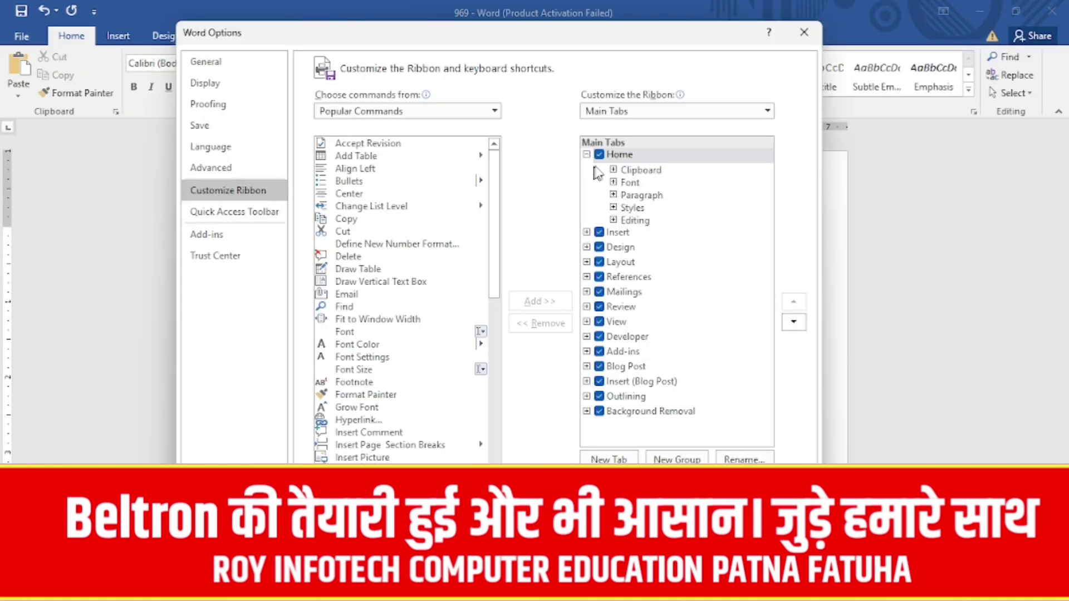
pyautogui.click(599, 337)
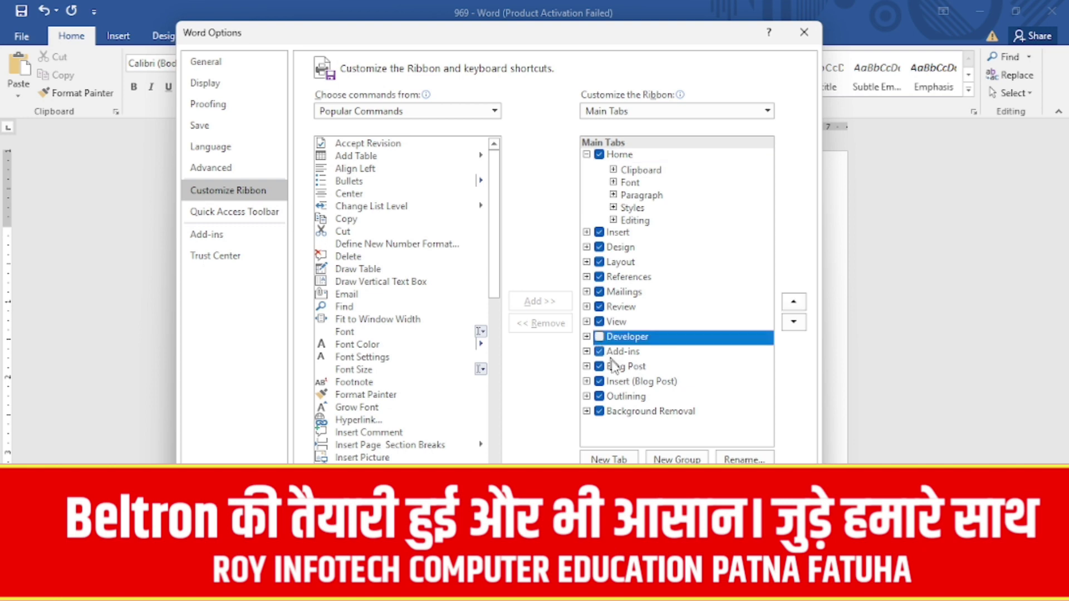
pyautogui.moveTo(494, 234); pyautogui.dragTo(493, 377)
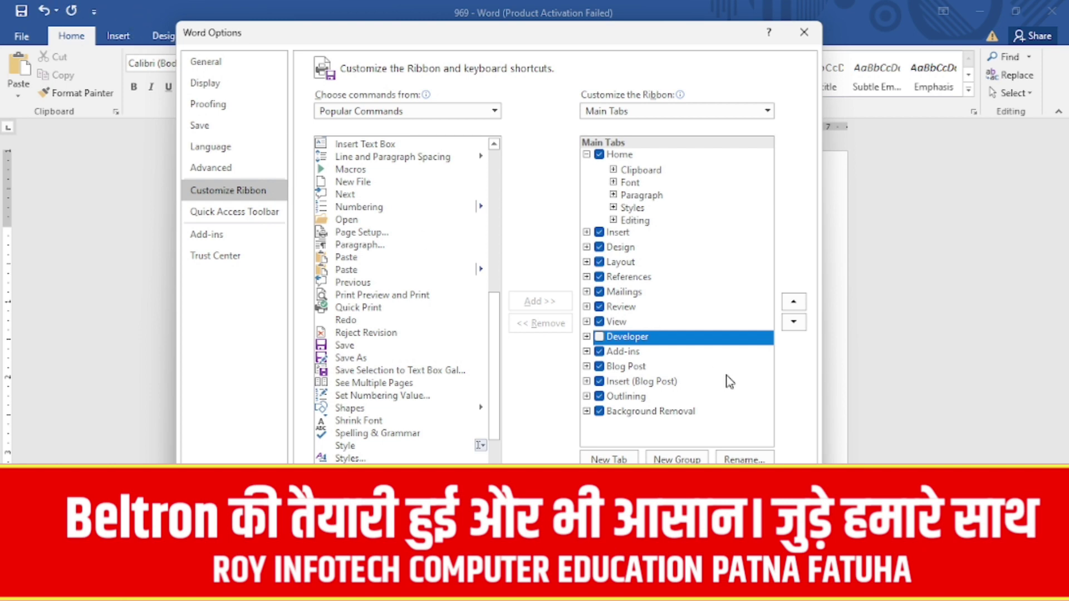
pyautogui.press('Return')
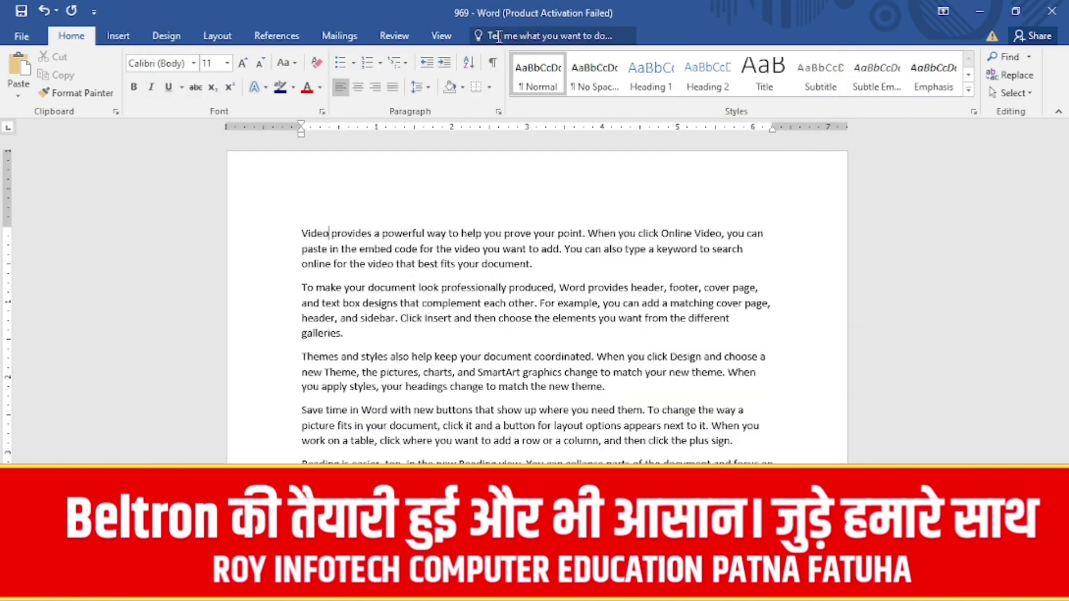
pyautogui.click(16, 37)
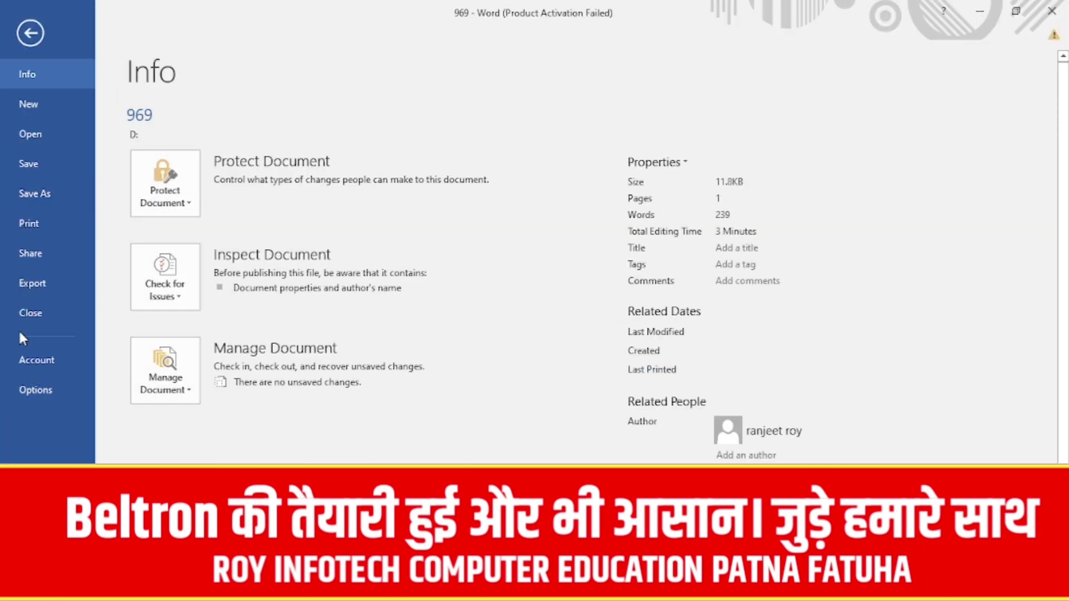
pyautogui.click(31, 32)
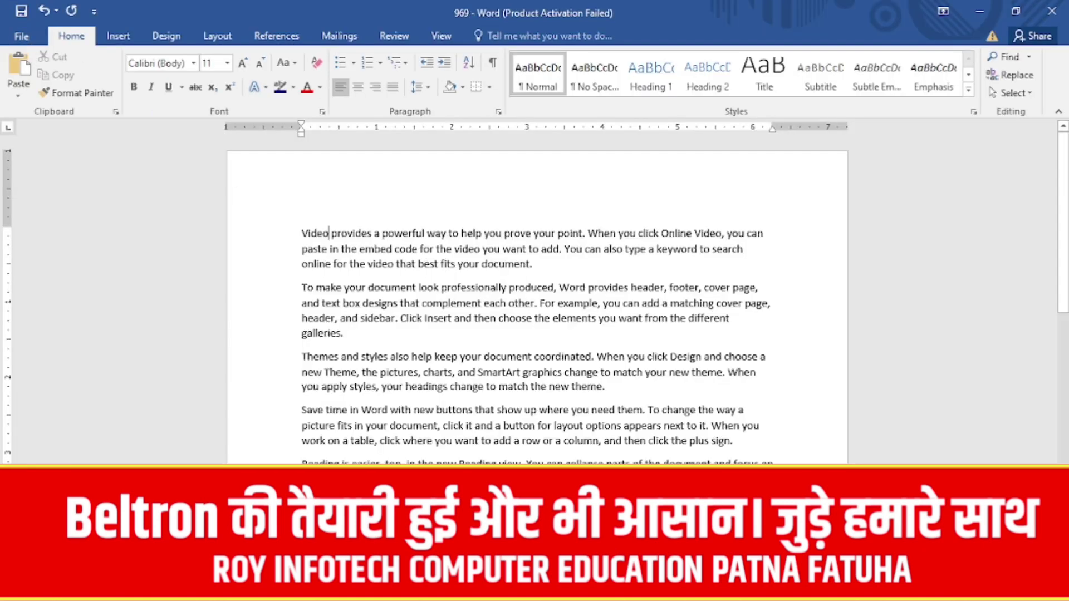
pyautogui.click(22, 36)
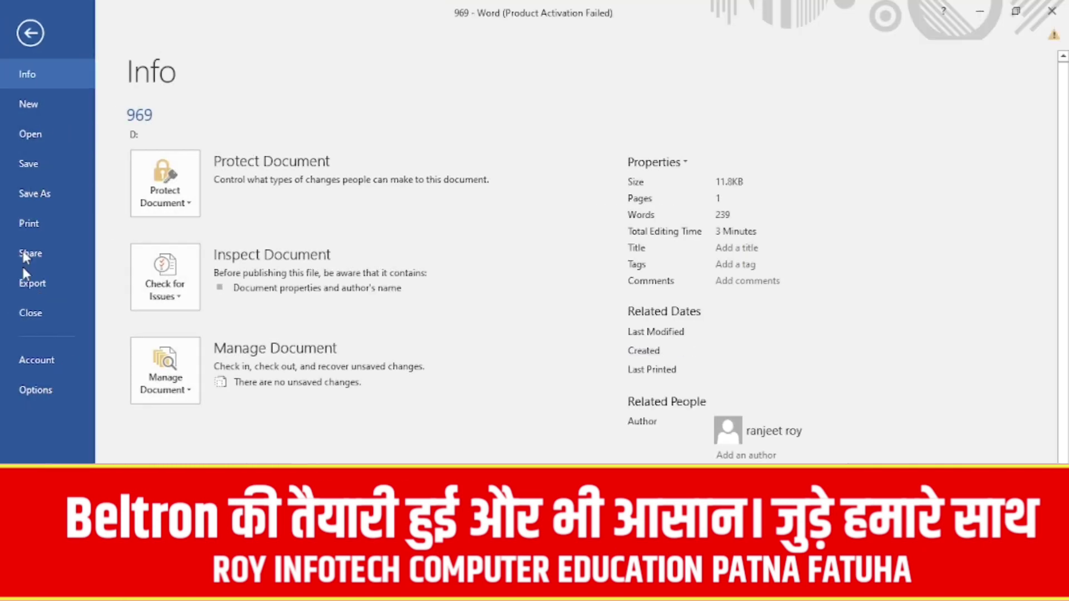
pyautogui.press('Escape')
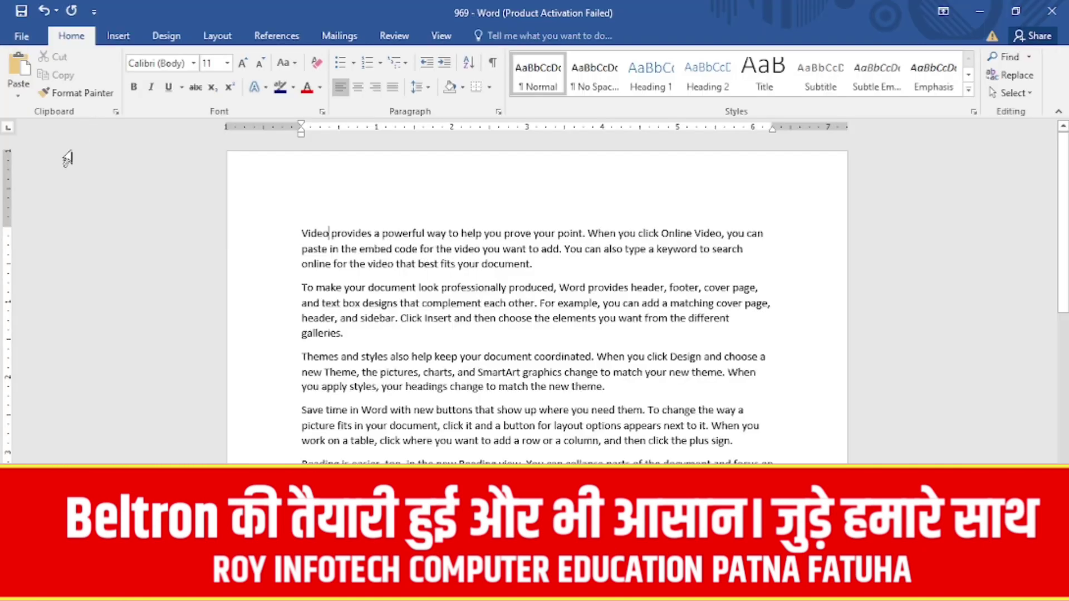